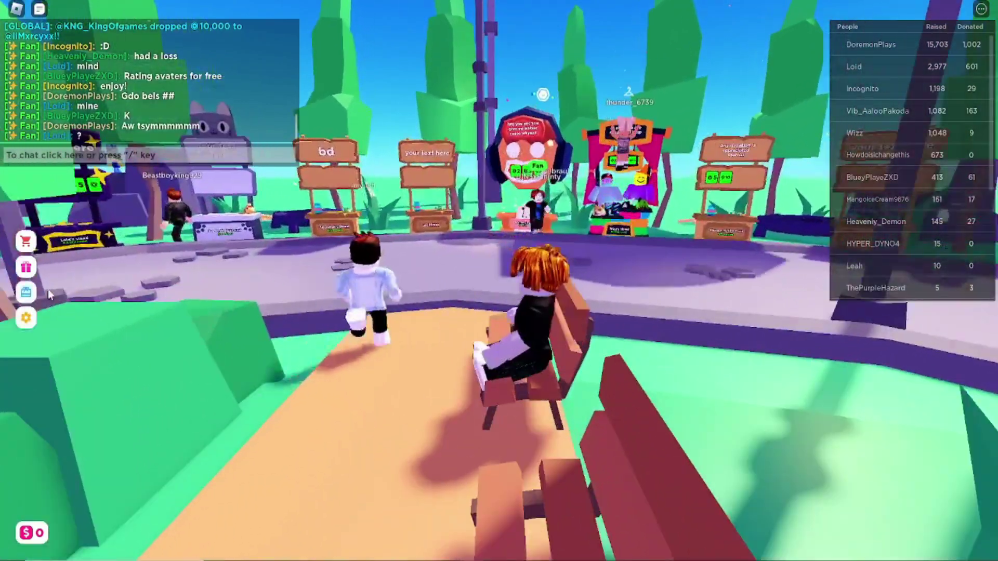
# Walk the avatar off the bench toward the big head sign, then around the stalls.
pyautogui.press('w')
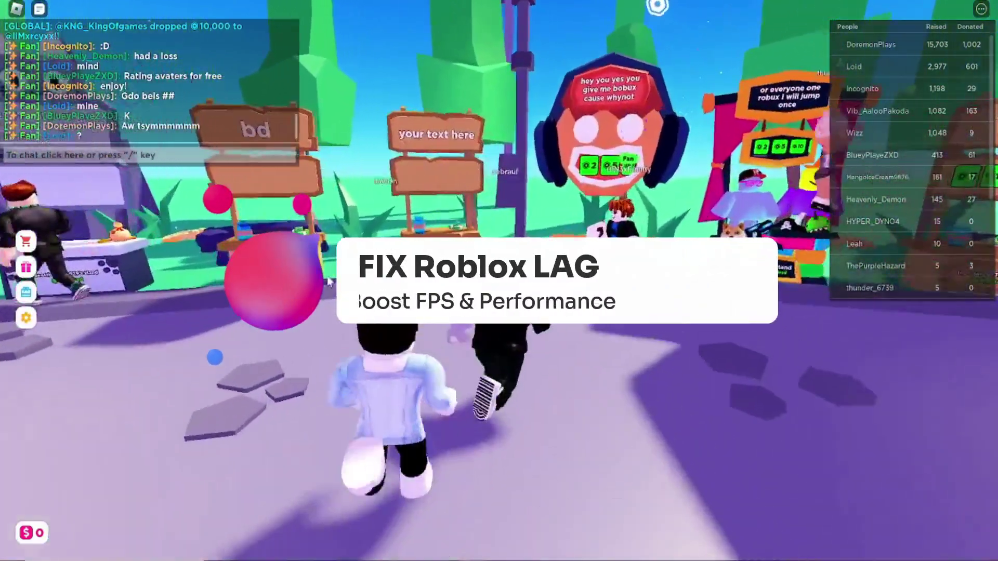
pyautogui.press('w')
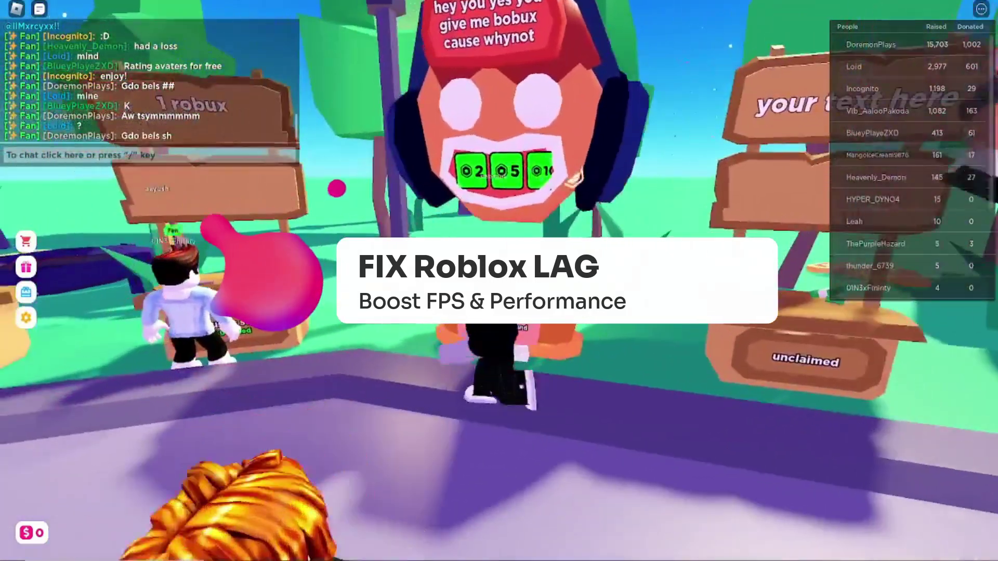
pyautogui.press('w')
pyautogui.press('w')
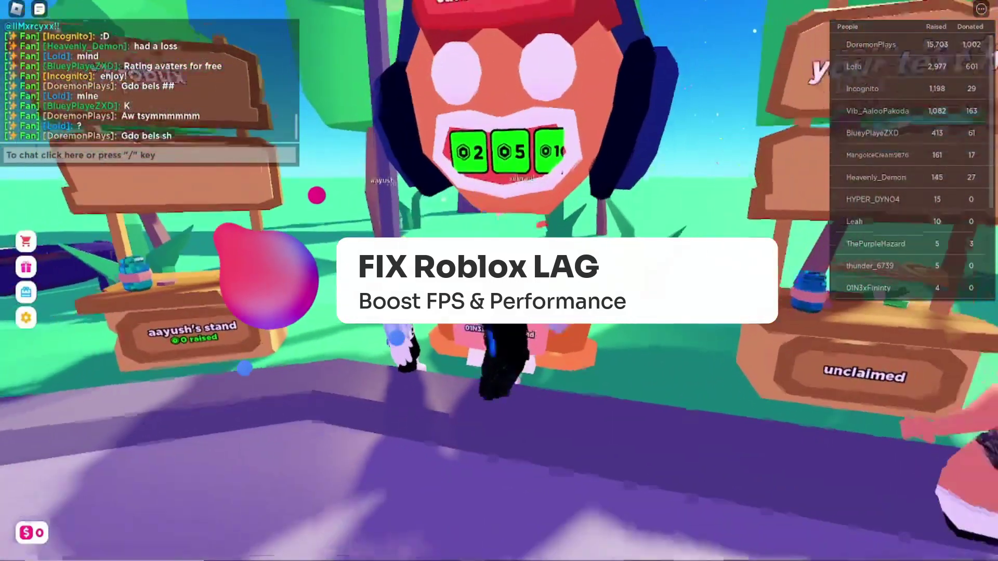
pyautogui.press('s')
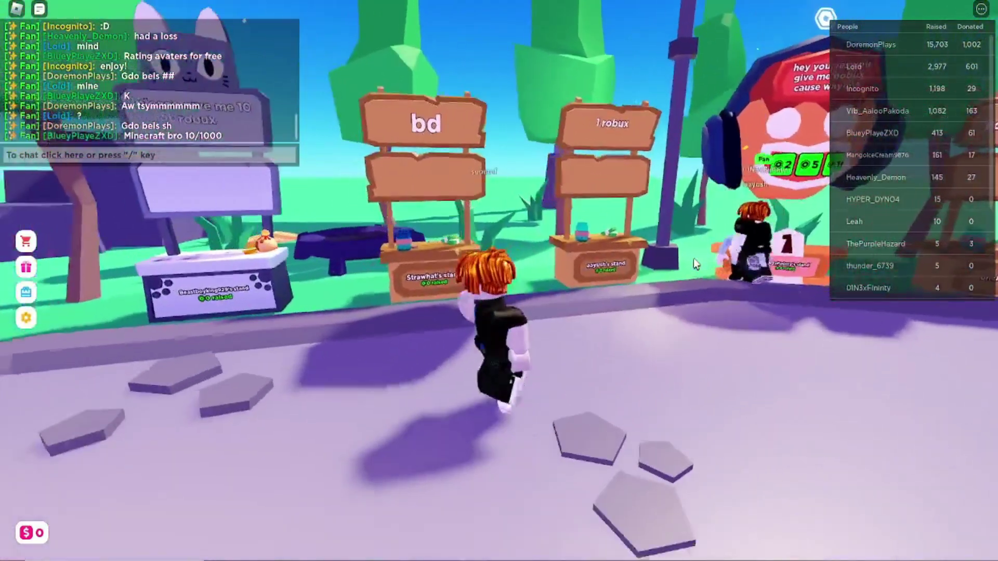
pyautogui.press('d')
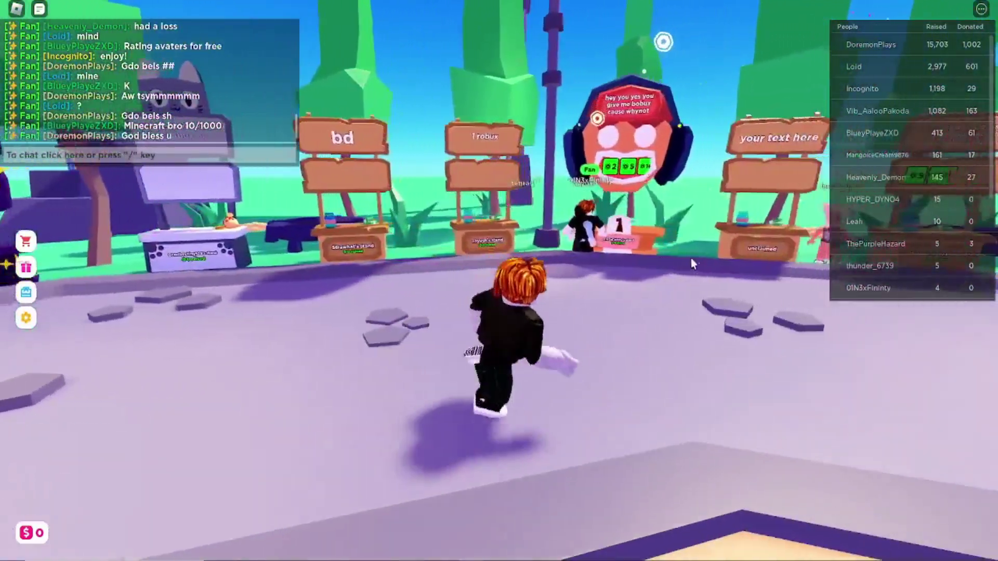
pyautogui.press('s')
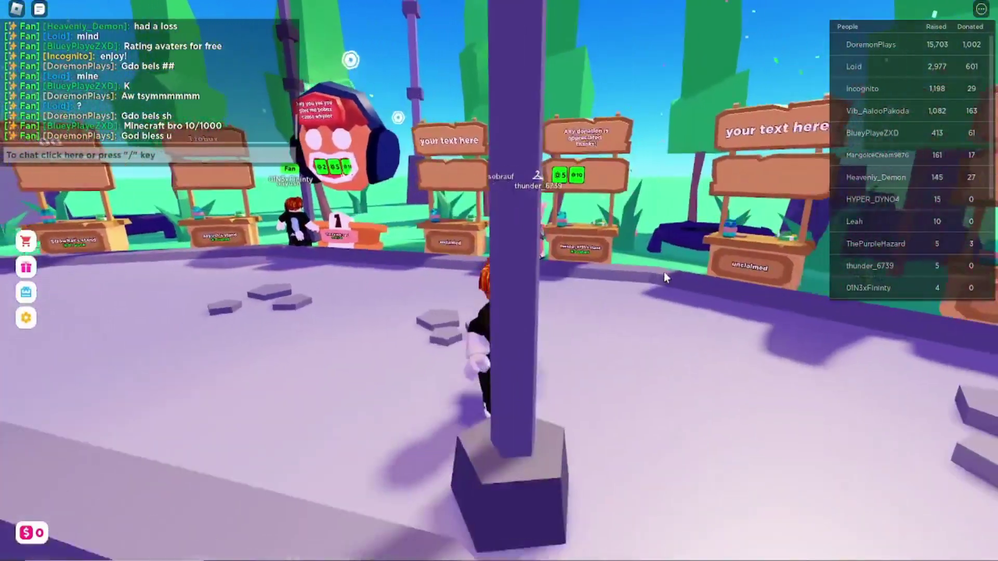
pyautogui.press('a')
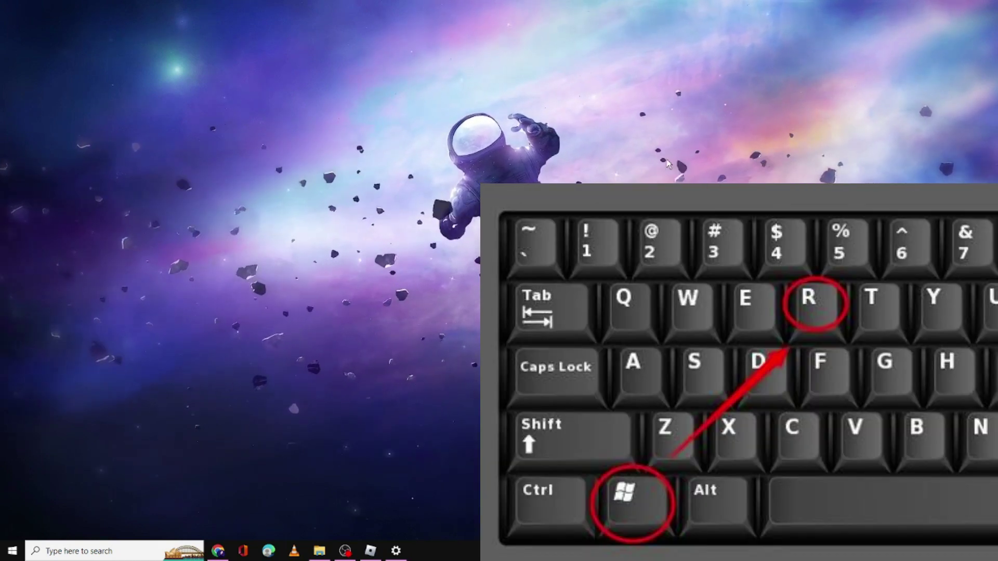
# Enter %localappdata% in the Run dialog.
pyautogui.press('super+r')
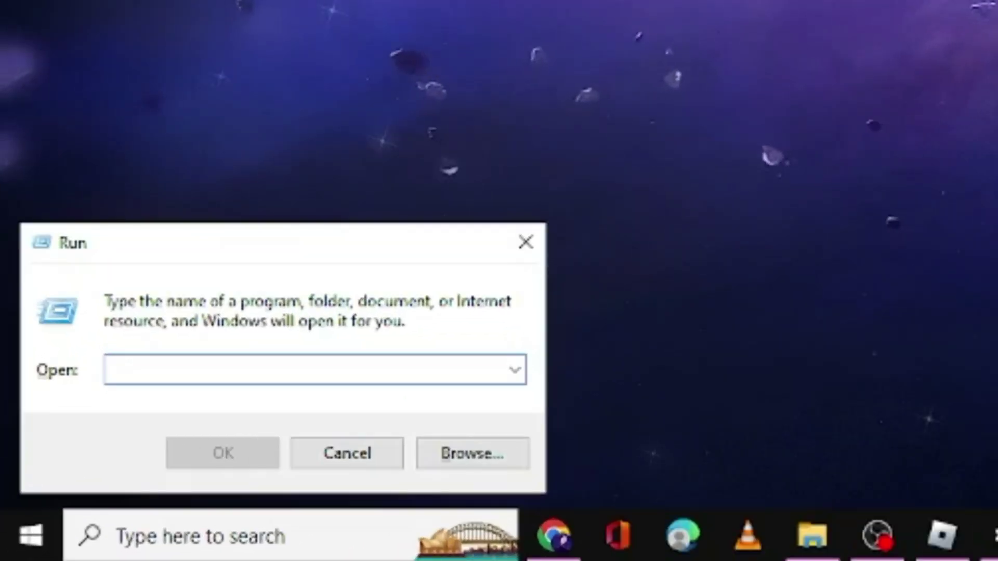
pyautogui.write('%')
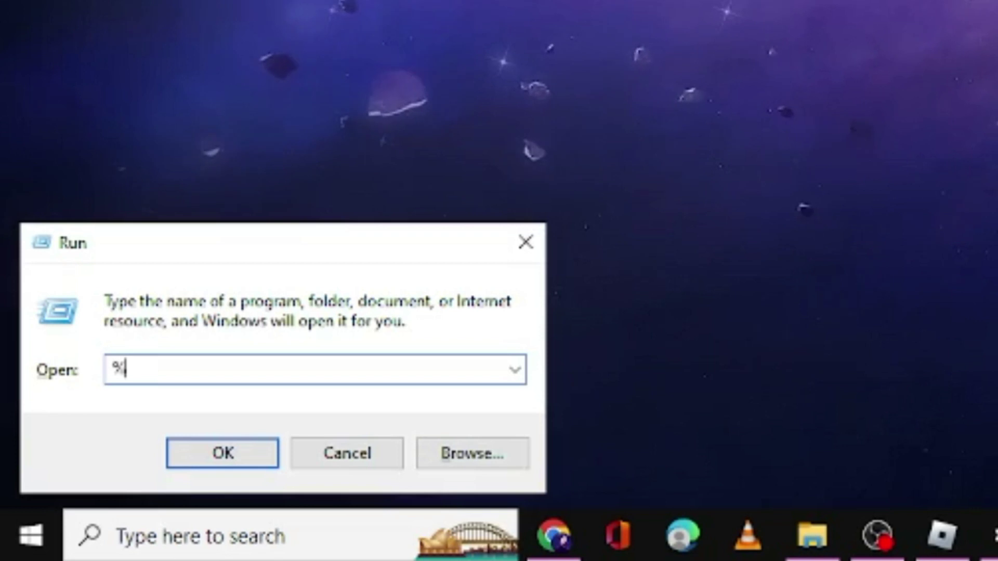
pyautogui.write('local')
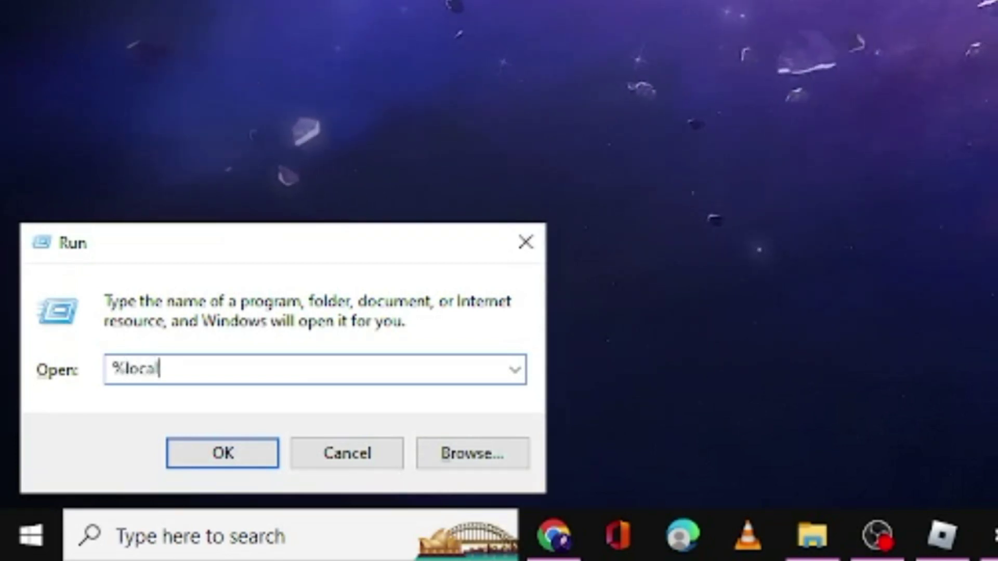
pyautogui.write('appdata%')
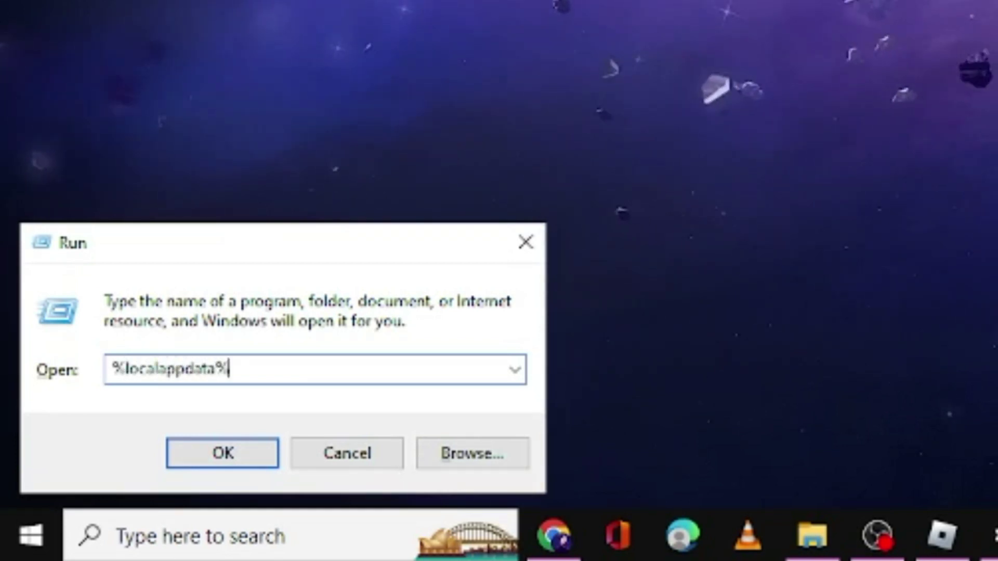
# Open the AppData\Local folder and go into its Roblox folder.
pyautogui.press('Return')
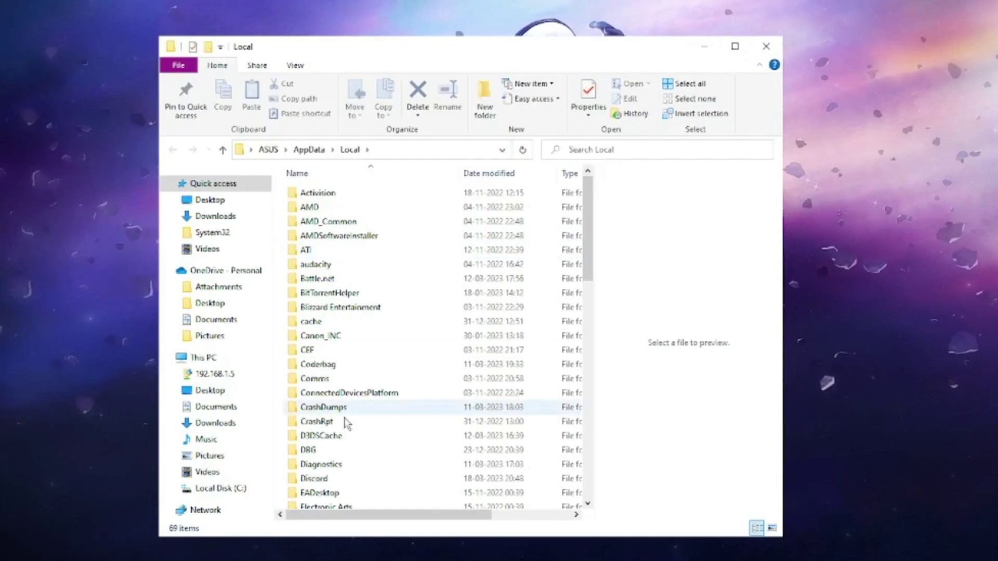
pyautogui.click(370, 328)
pyautogui.scroll(-1, 371, 328)
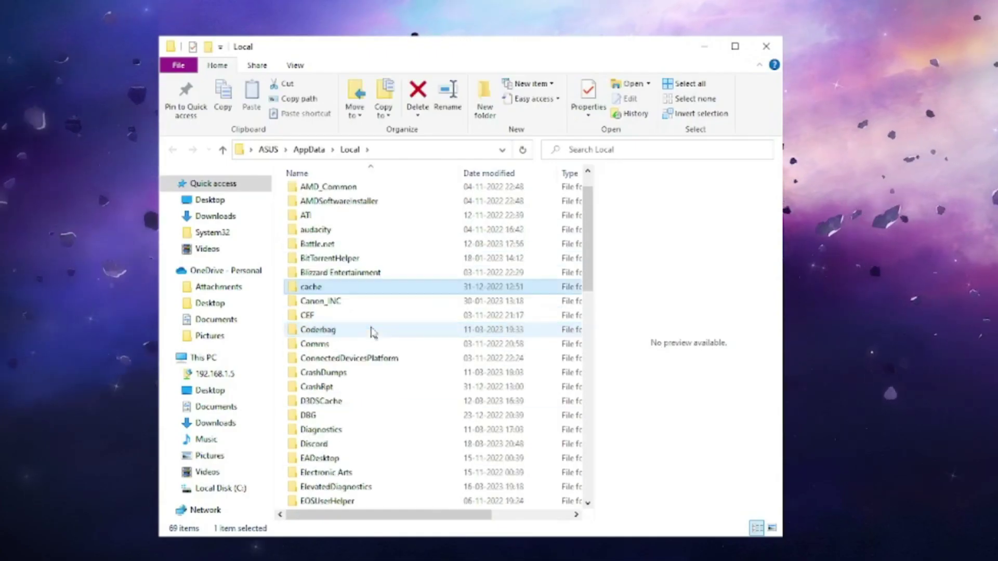
pyautogui.press('r')
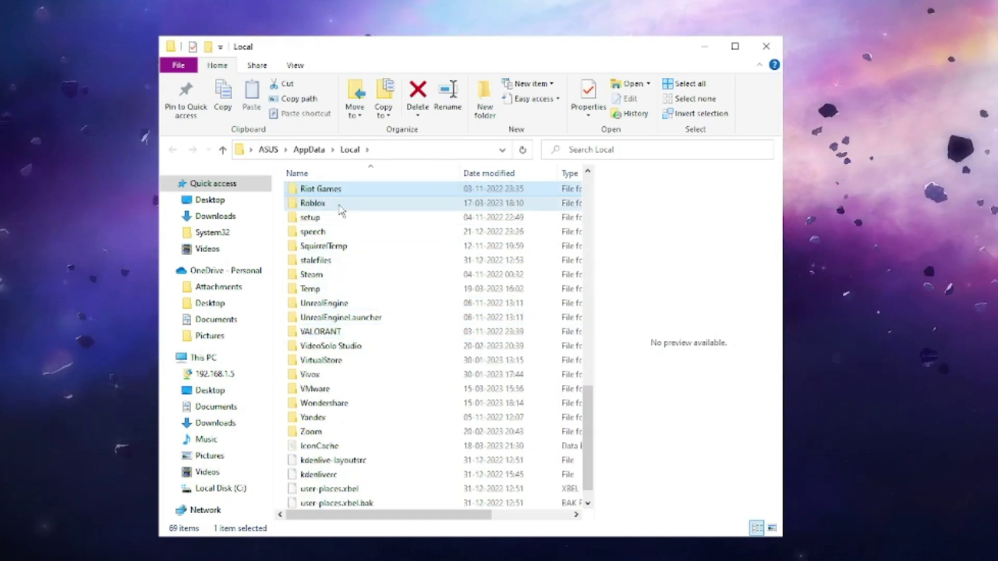
pyautogui.click(355, 205)
pyautogui.doubleClick(356, 206)
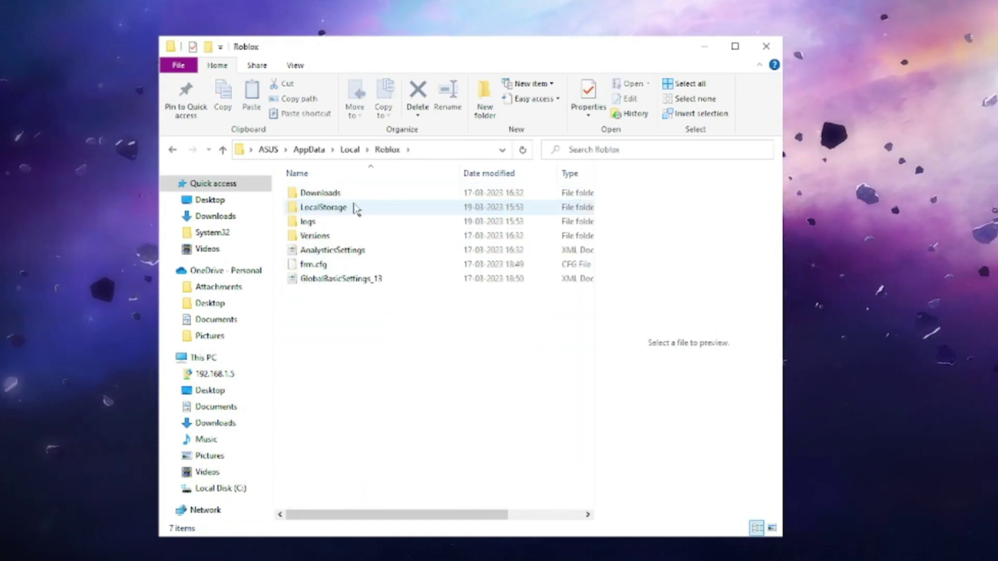
# Navigate through Versions\version-1720baa3c1c34d9c\PlatformContent\pc into the textures folder.
pyautogui.click(318, 238)
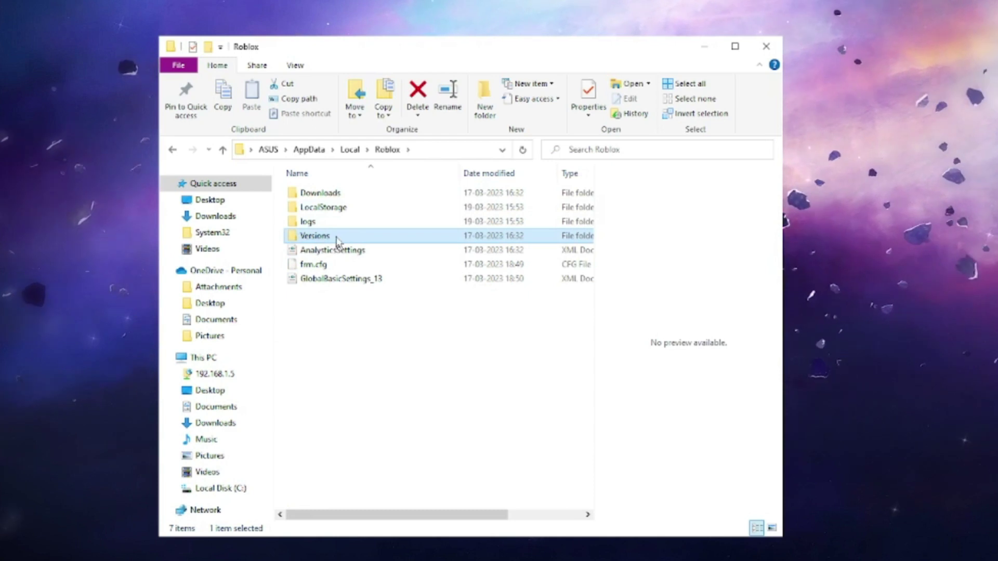
pyautogui.doubleClick(337, 238)
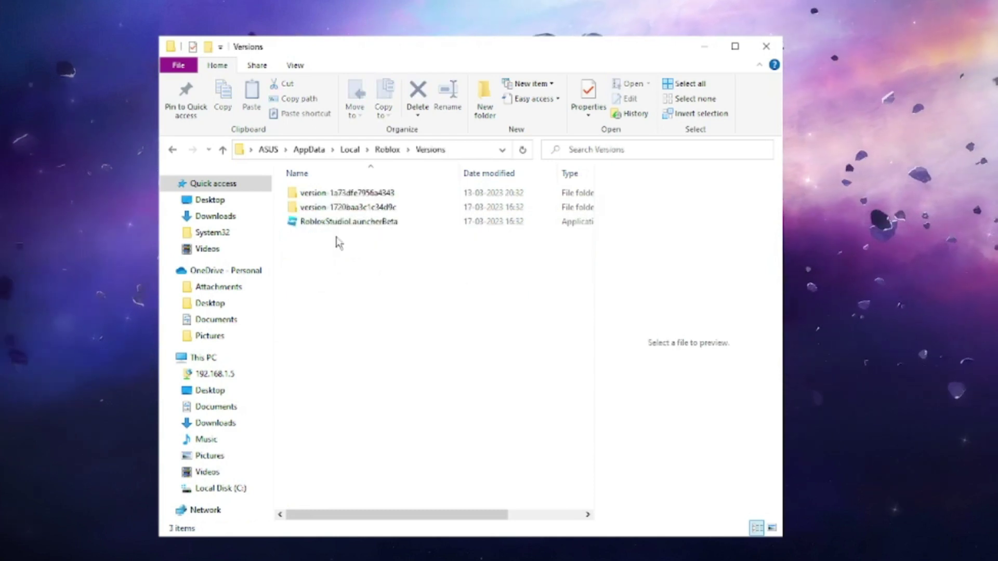
pyautogui.click(336, 195)
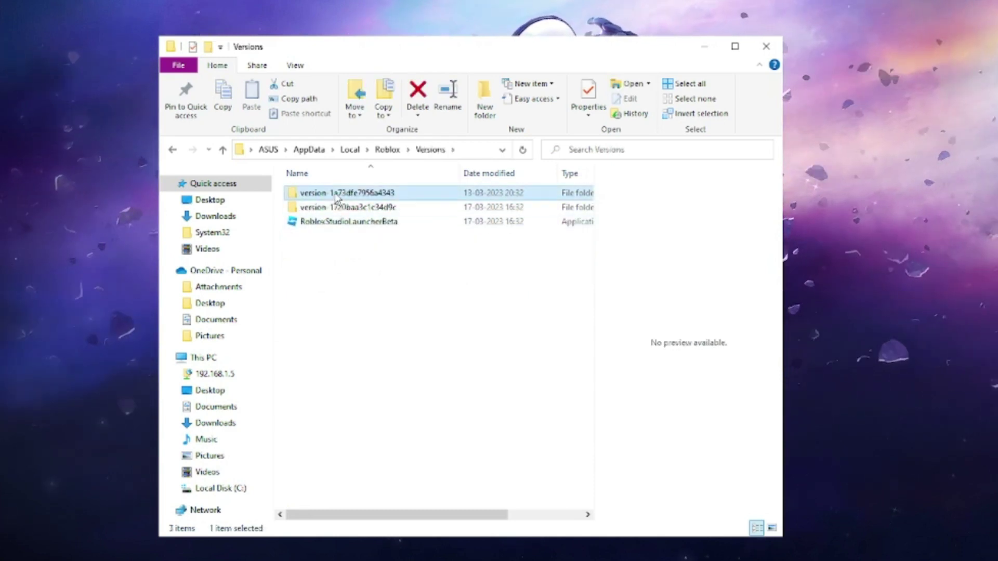
pyautogui.click(333, 207)
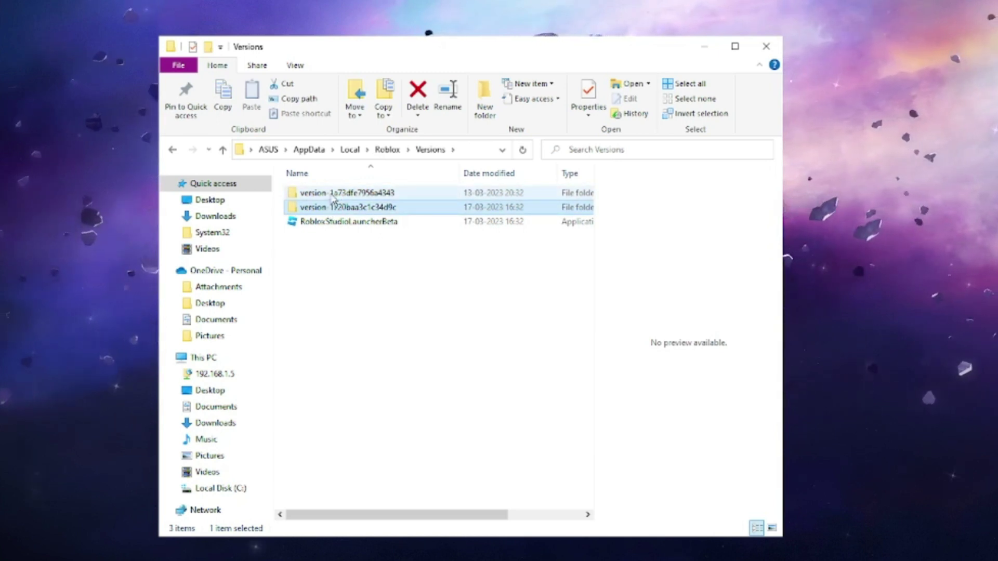
pyautogui.doubleClick(387, 208)
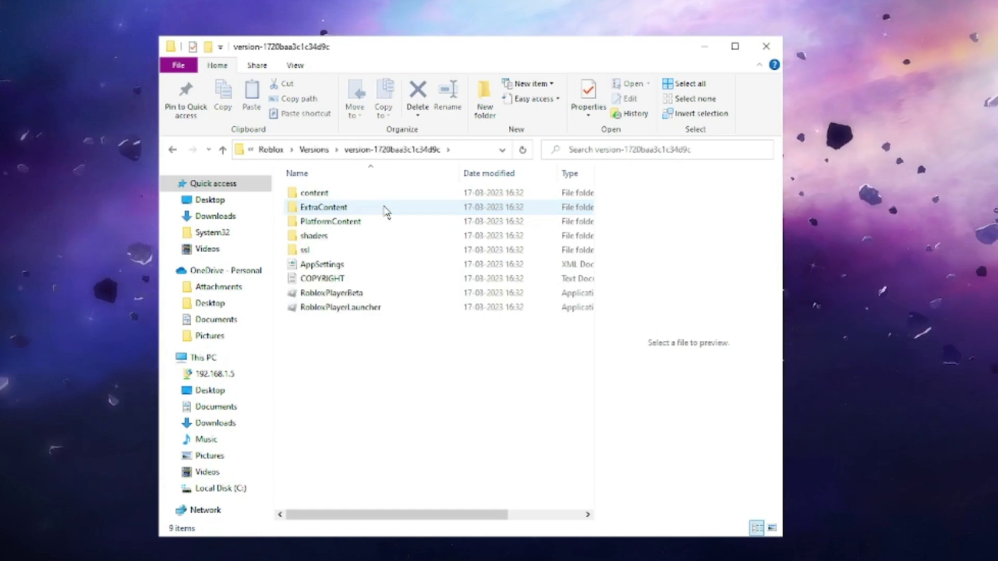
pyautogui.click(338, 224)
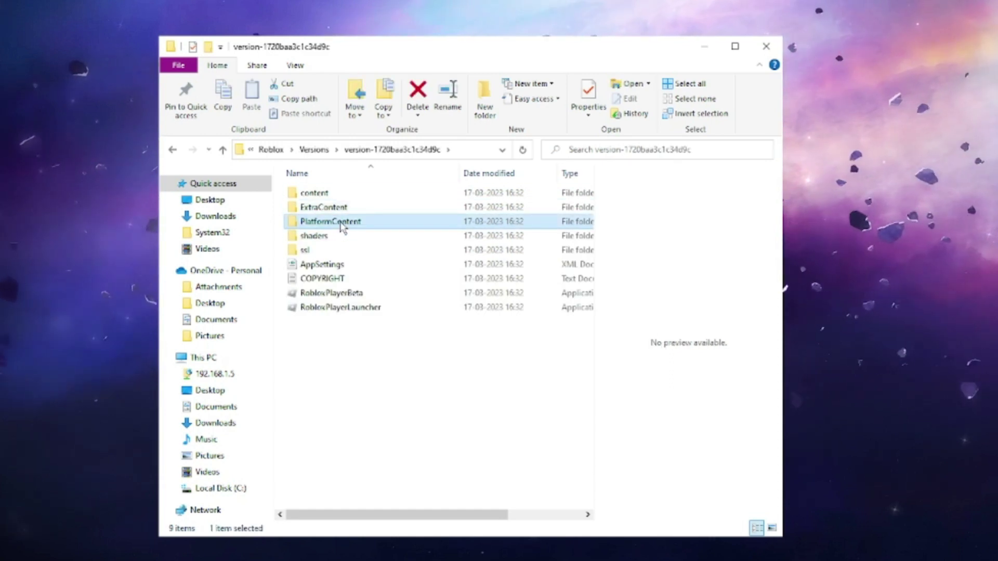
pyautogui.doubleClick(340, 222)
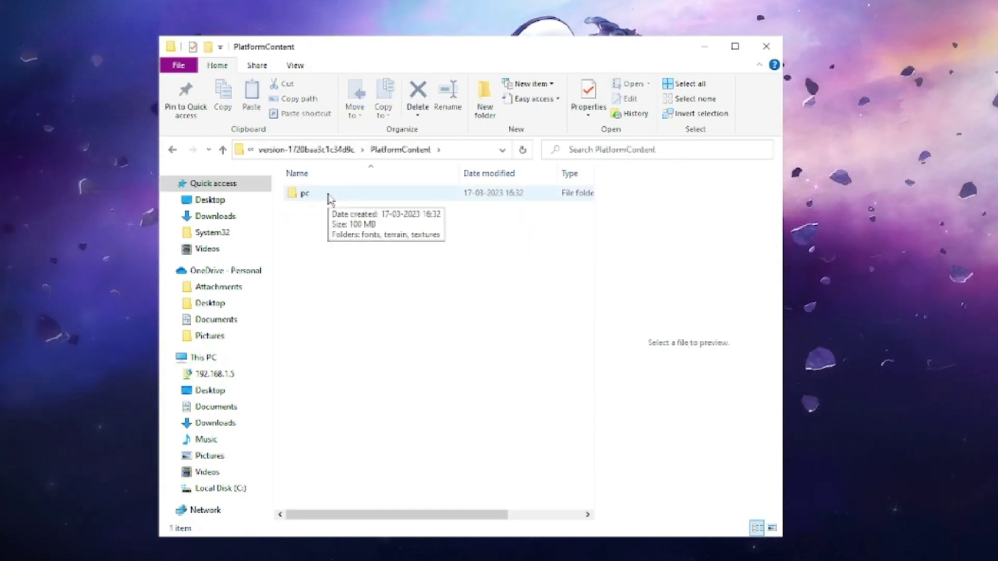
pyautogui.doubleClick(329, 200)
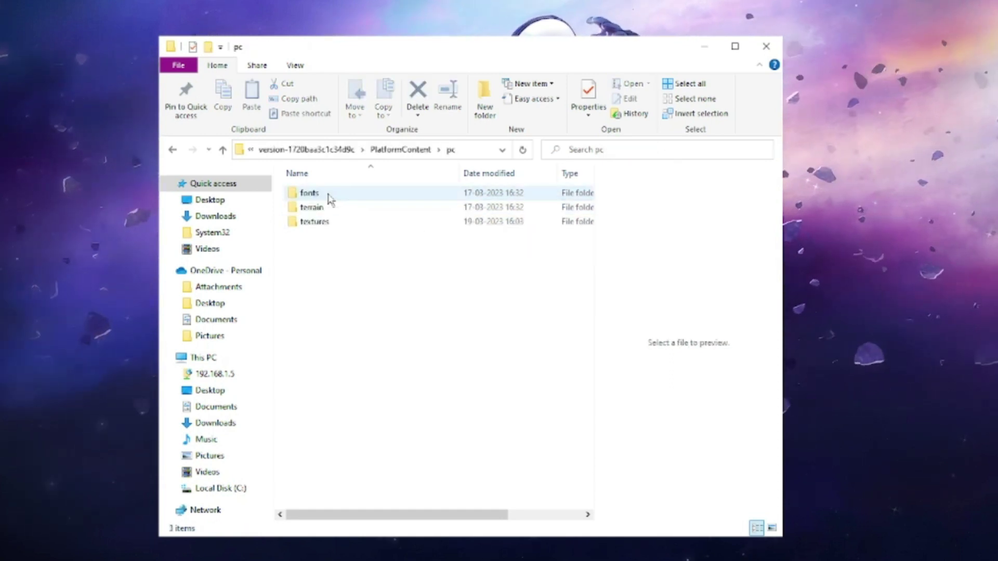
pyautogui.doubleClick(327, 224)
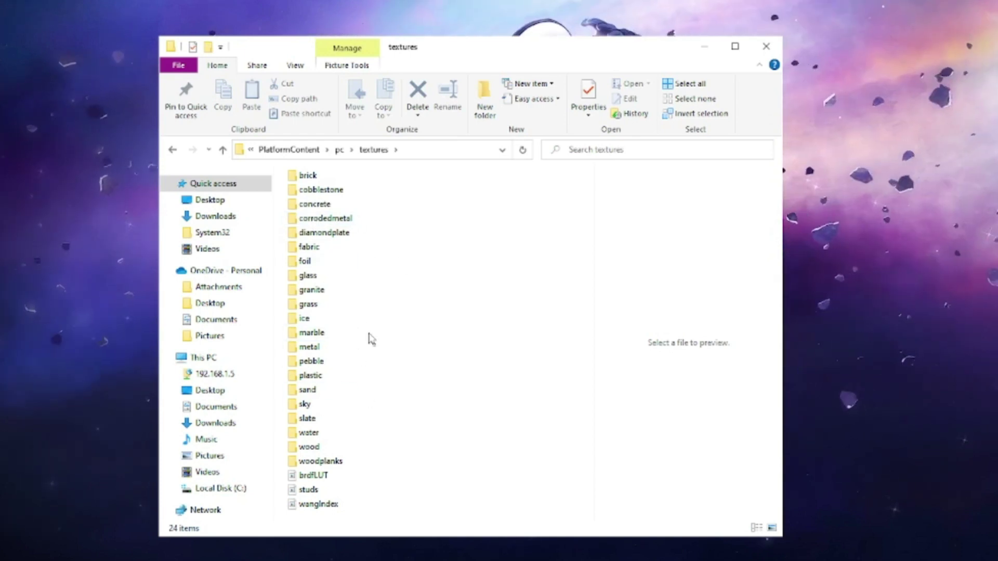
# Delete the textures from brick through brdfLUT, keeping studs and wangIndex, and close Explorer.
pyautogui.moveTo(314, 500)
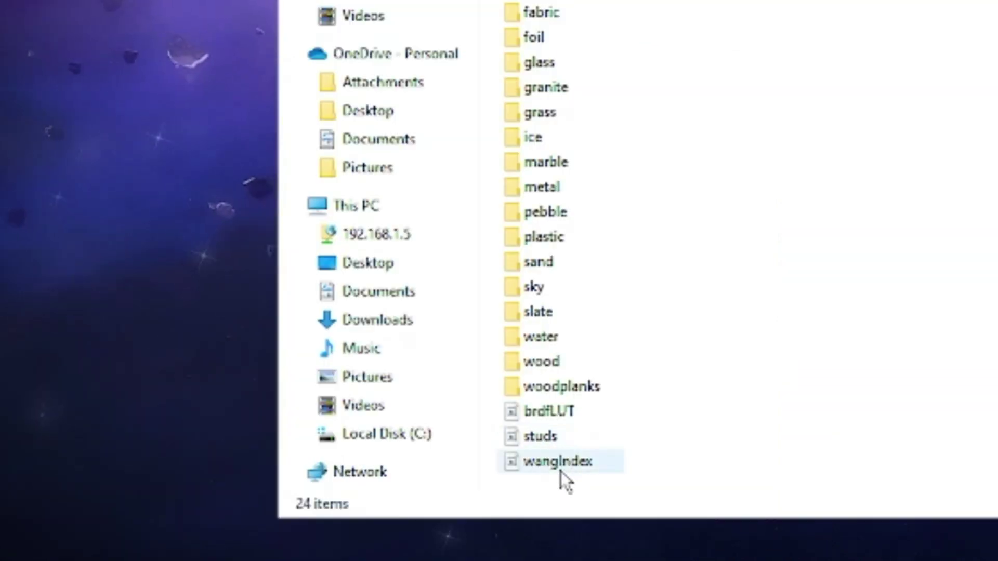
pyautogui.click(543, 413)
pyautogui.hotkey('shift', 'Up')
pyautogui.hotkey('shift', 'Up')
pyautogui.hotkey('shift', 'Up')
pyautogui.hotkey('shift', 'Up')
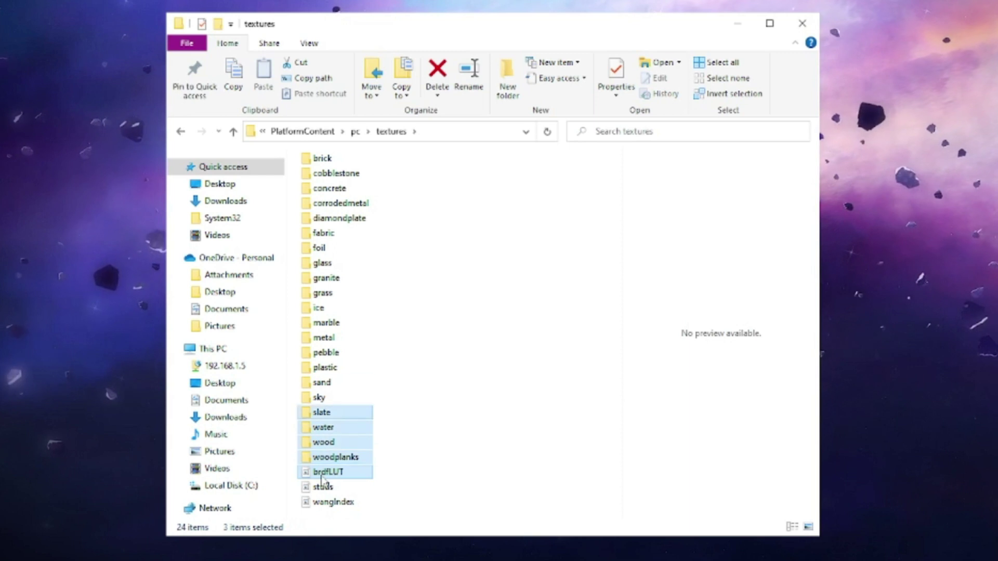
pyautogui.hotkey('shift', 'Up')
pyautogui.hotkey('shift', 'Up')
pyautogui.hotkey('shift', 'Up')
pyautogui.hotkey('shift', 'Up')
pyautogui.hotkey('shift', 'Up')
pyautogui.hotkey('shift', 'Up')
pyautogui.hotkey('shift', 'Up')
pyautogui.hotkey('shift', 'Up')
pyautogui.hotkey('shift', 'Up')
pyautogui.hotkey('shift', 'Up')
pyautogui.hotkey('shift', 'Up')
pyautogui.hotkey('shift', 'Up')
pyautogui.hotkey('shift', 'Up')
pyautogui.hotkey('shift', 'Up')
pyautogui.hotkey('shift', 'Up')
pyautogui.hotkey('shift', 'Up')
pyautogui.hotkey('shift', 'Up')
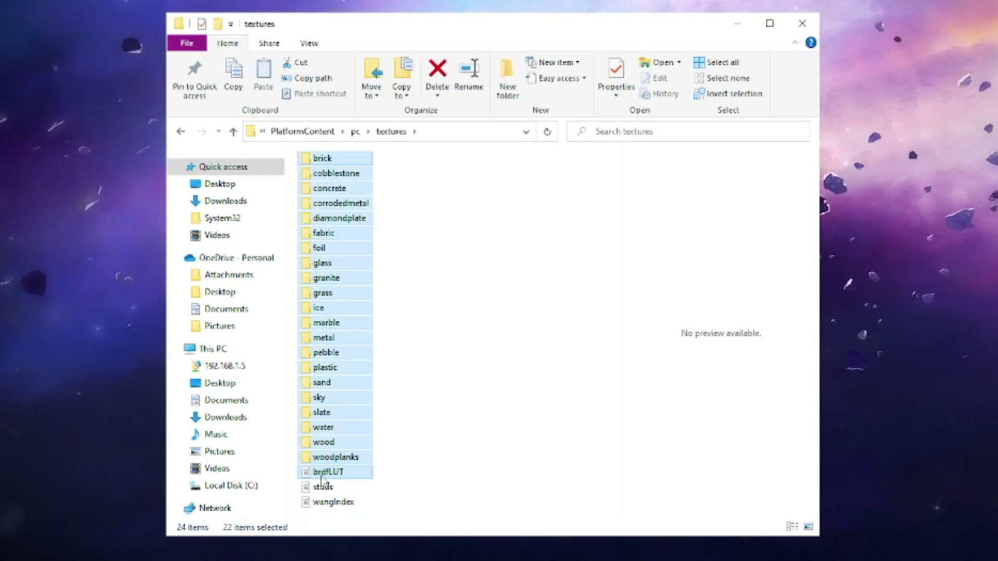
pyautogui.press('Delete')
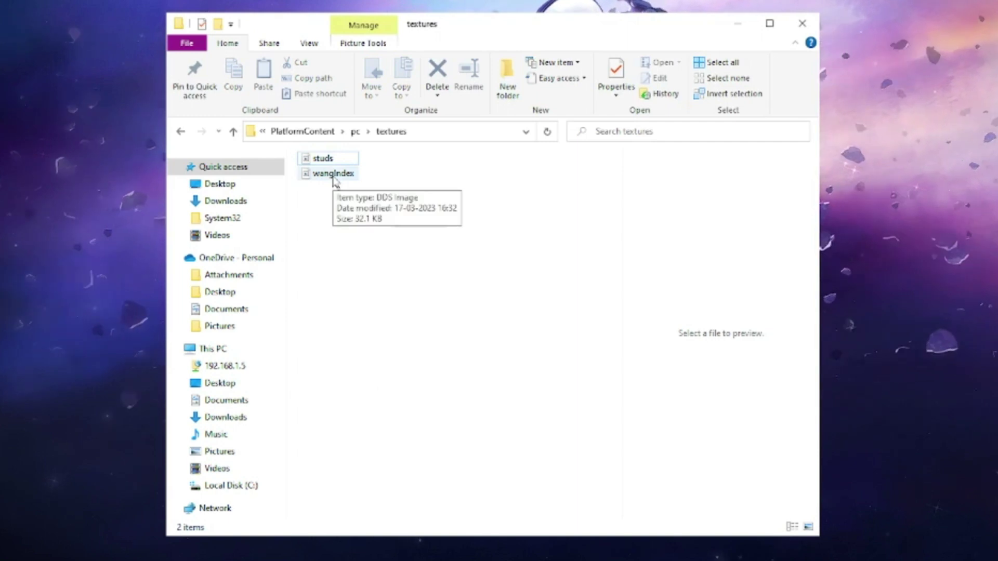
pyautogui.click(799, 31)
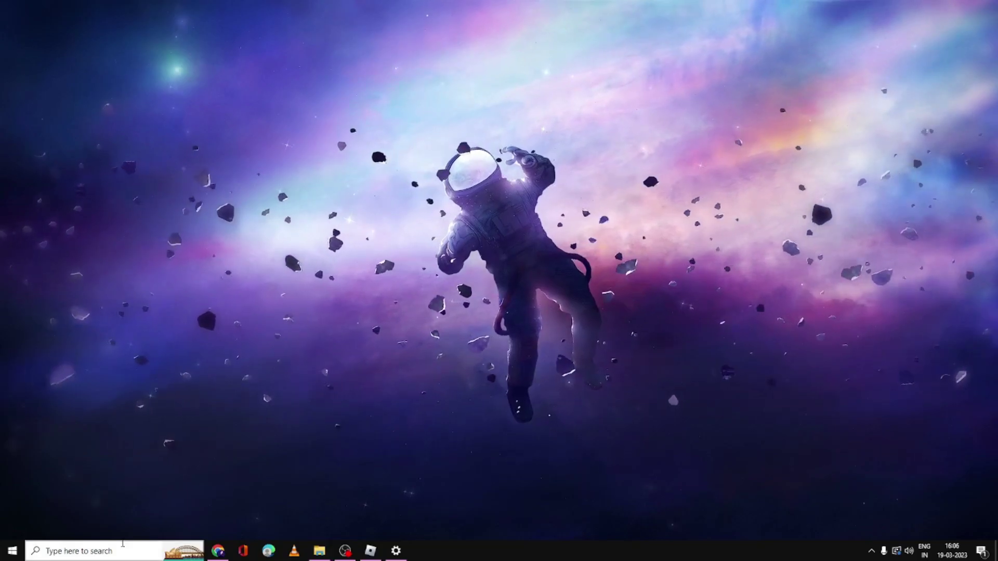
# Search 'graphic' to open Graphics settings, then reposition the Settings window.
pyautogui.click(120, 550)
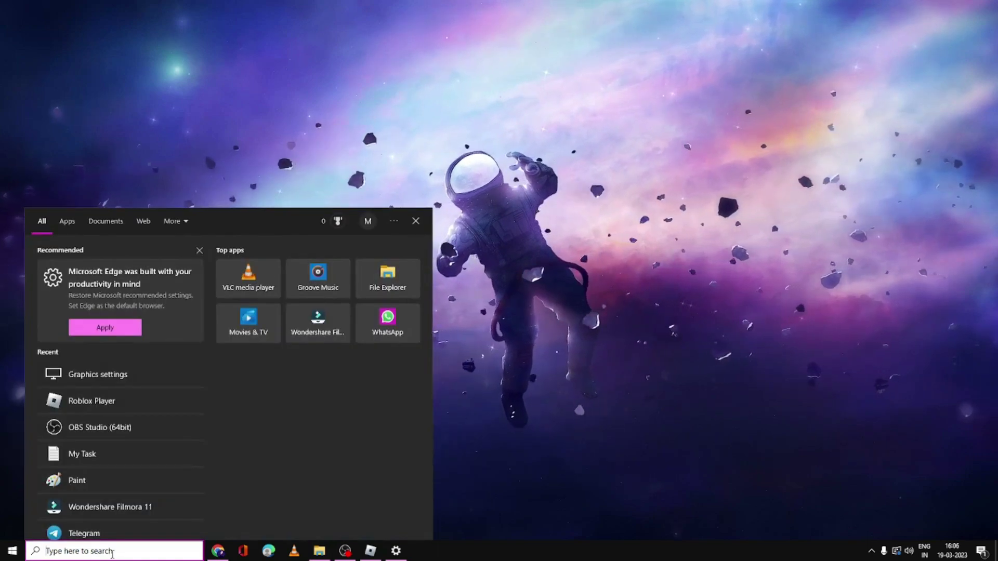
pyautogui.write('graphic')
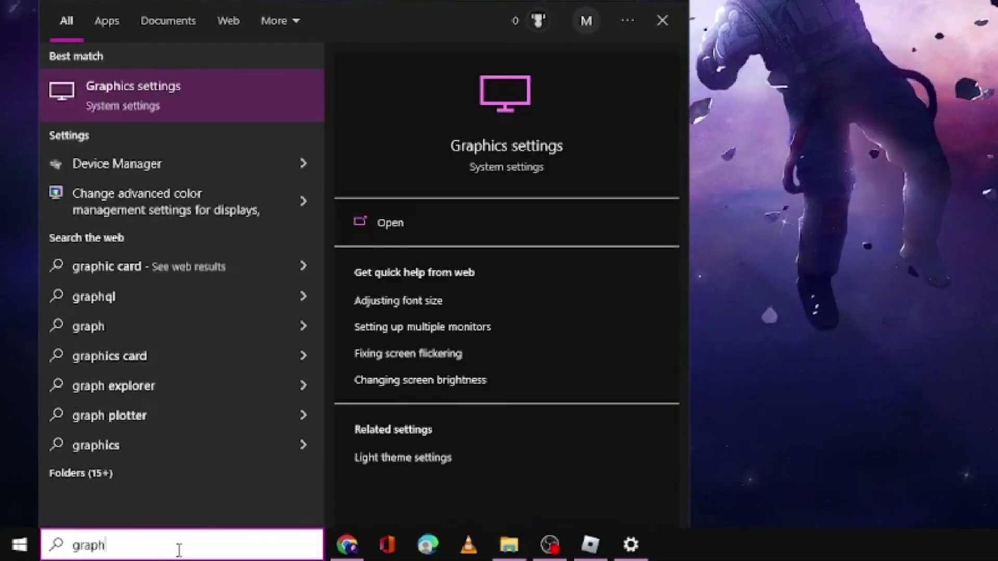
pyautogui.click(194, 89)
pyautogui.moveTo(359, 52); pyautogui.dragTo(481, 64)
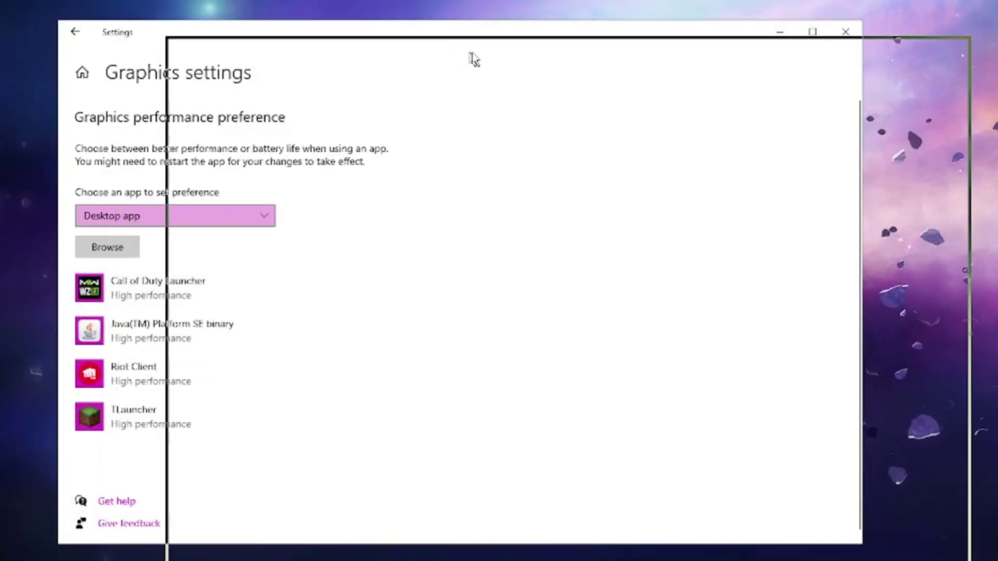
pyautogui.moveTo(363, 60); pyautogui.dragTo(304, 36)
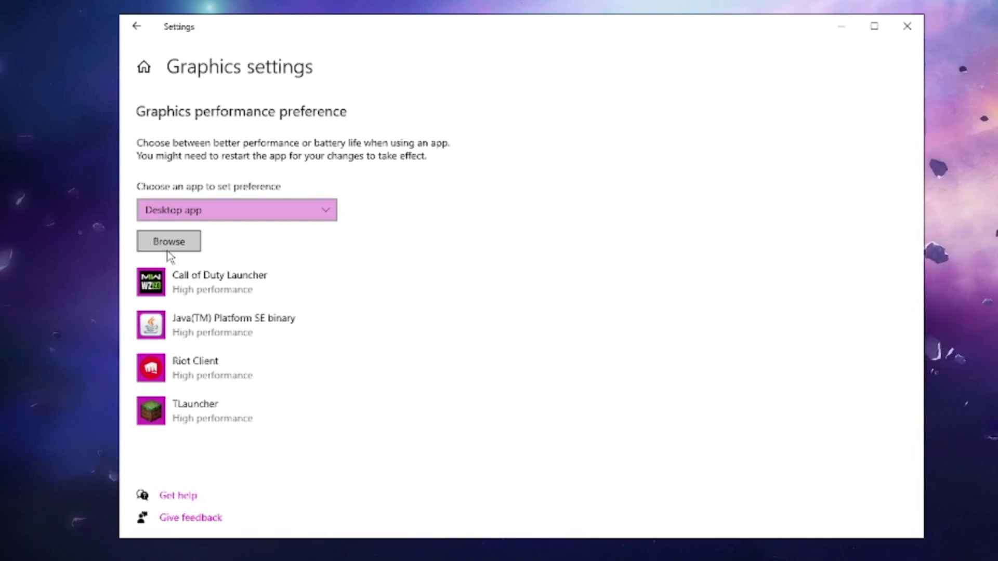
pyautogui.click(190, 249)
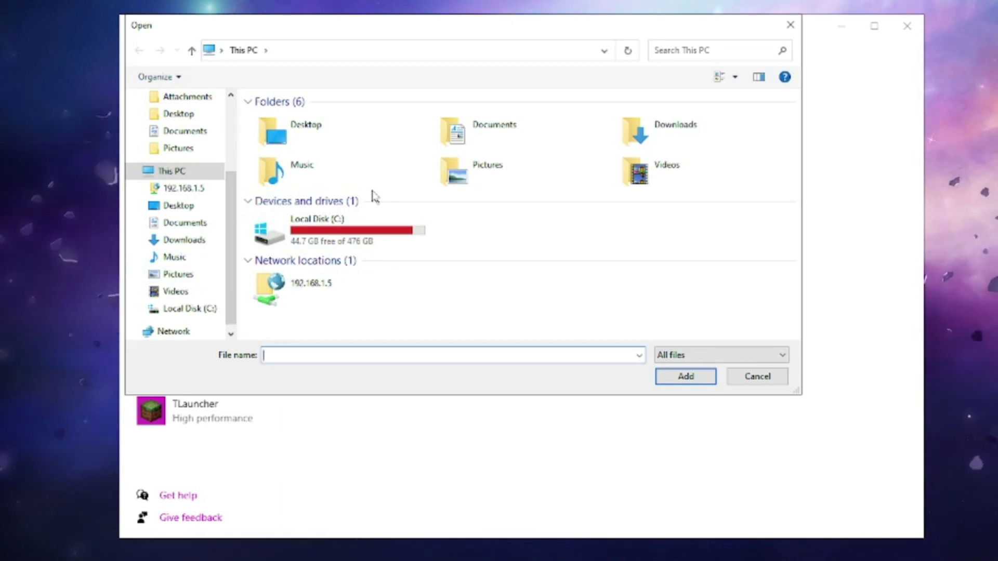
pyautogui.click(763, 381)
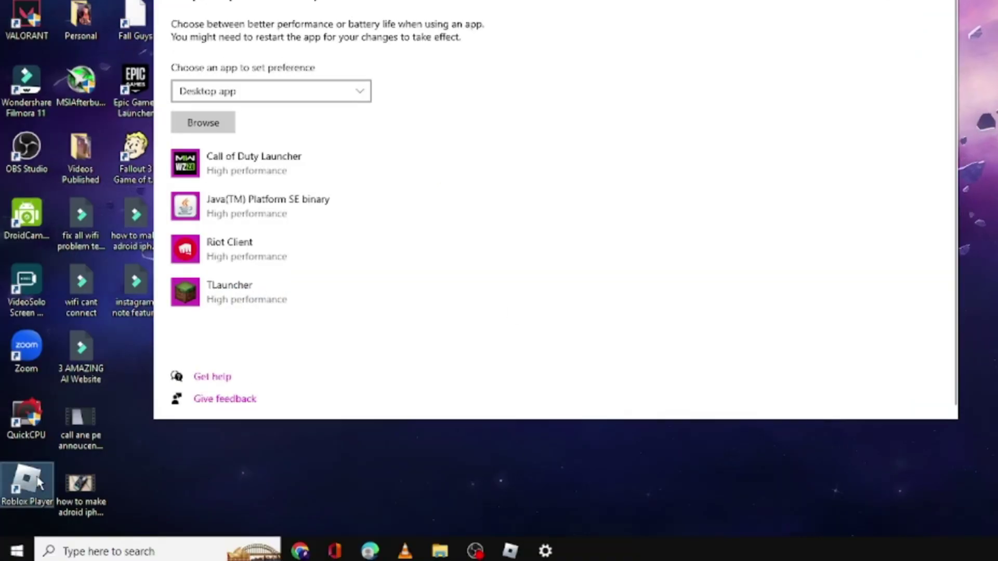
# Copy the full path of the Roblox Player's file location folder, then close Explorer.
pyautogui.rightClick(5, 560)
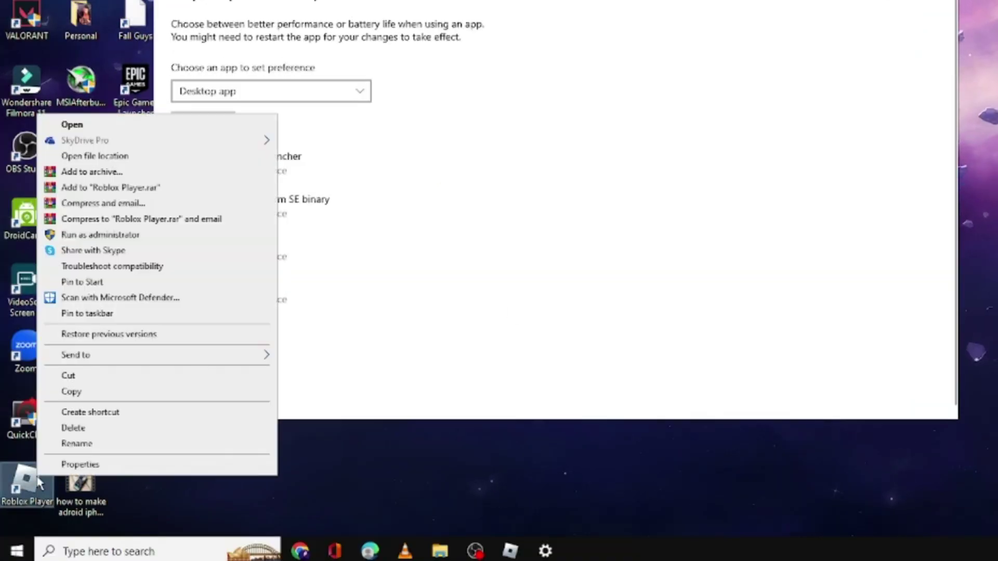
pyautogui.click(135, 157)
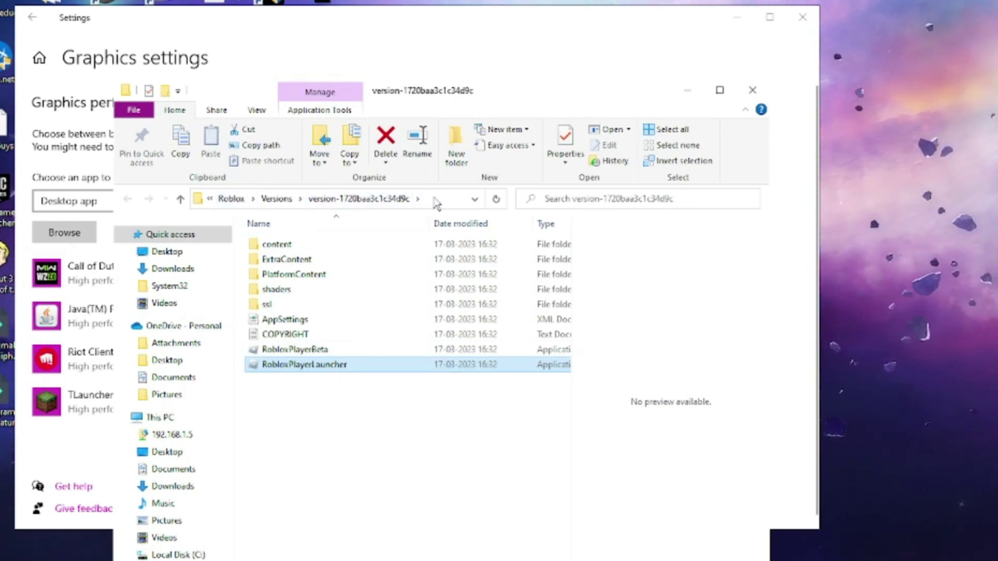
pyautogui.click(437, 200)
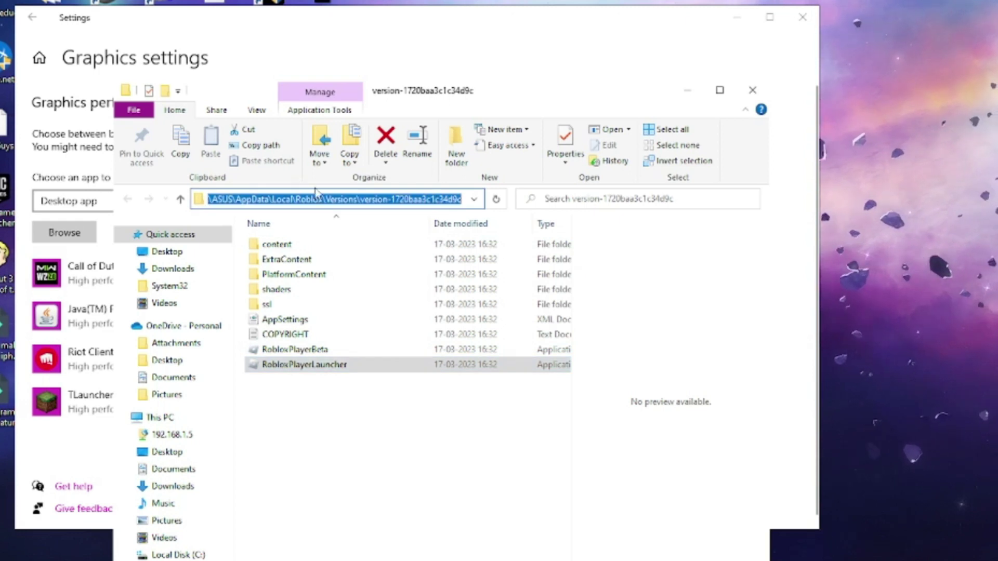
pyautogui.rightClick(365, 203)
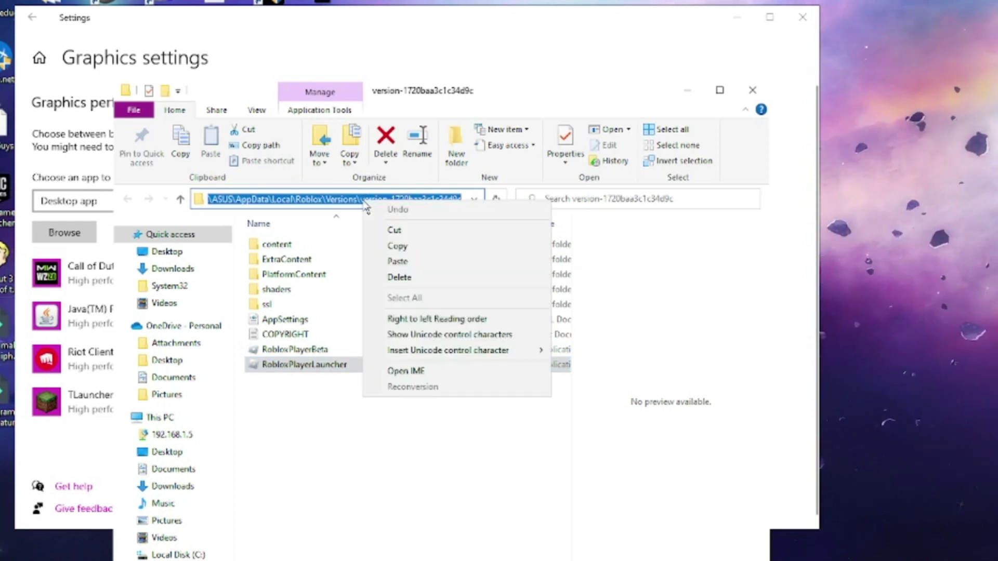
pyautogui.click(399, 246)
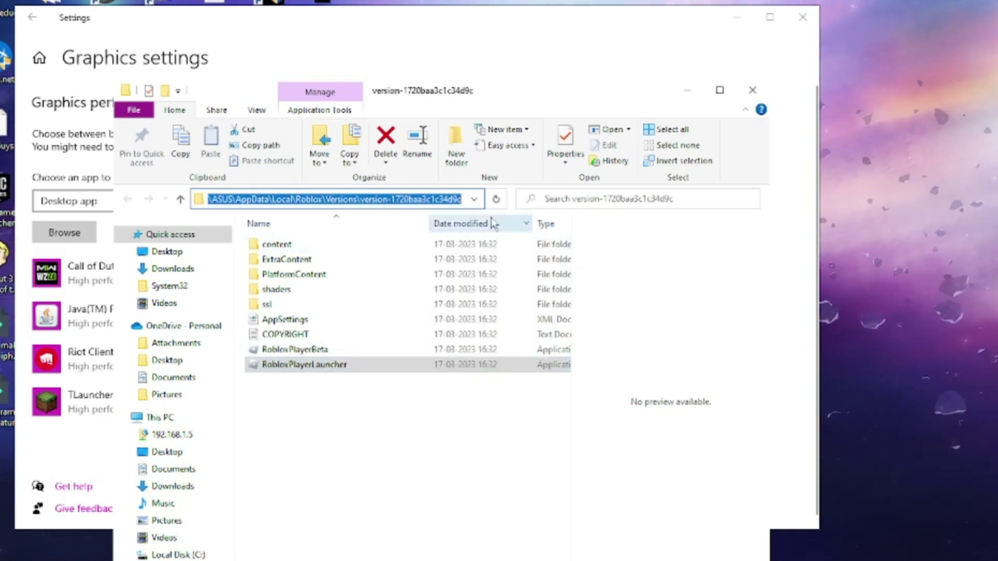
pyautogui.click(753, 92)
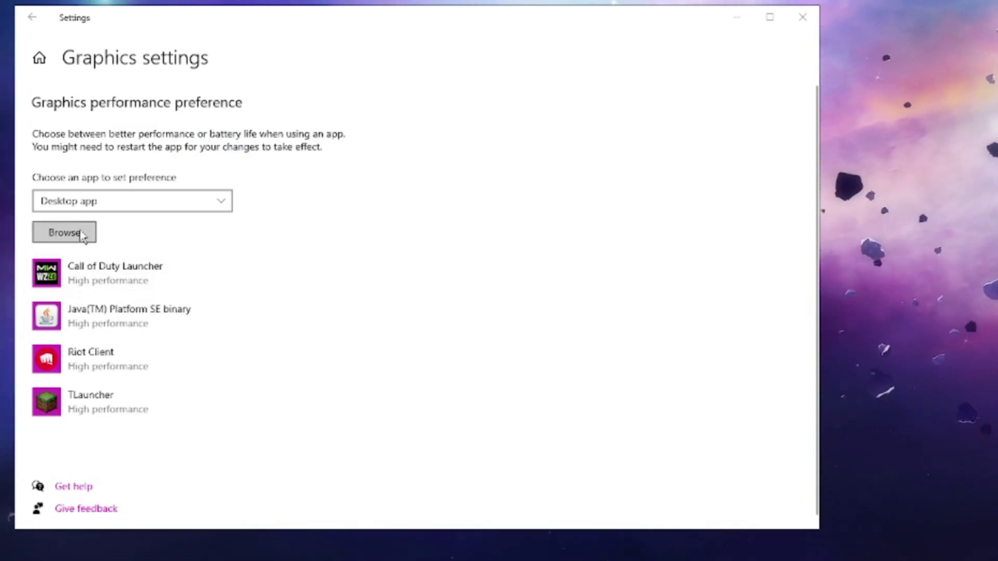
# Browse to the copied Roblox version folder and add RobloxPlayerLauncher.exe to the list.
pyautogui.click(65, 233)
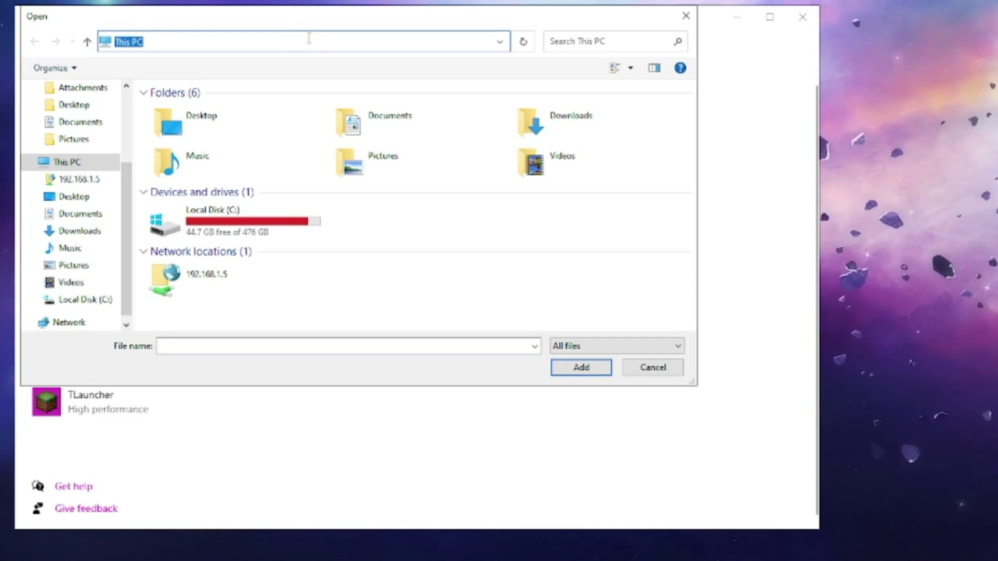
pyautogui.press('Return')
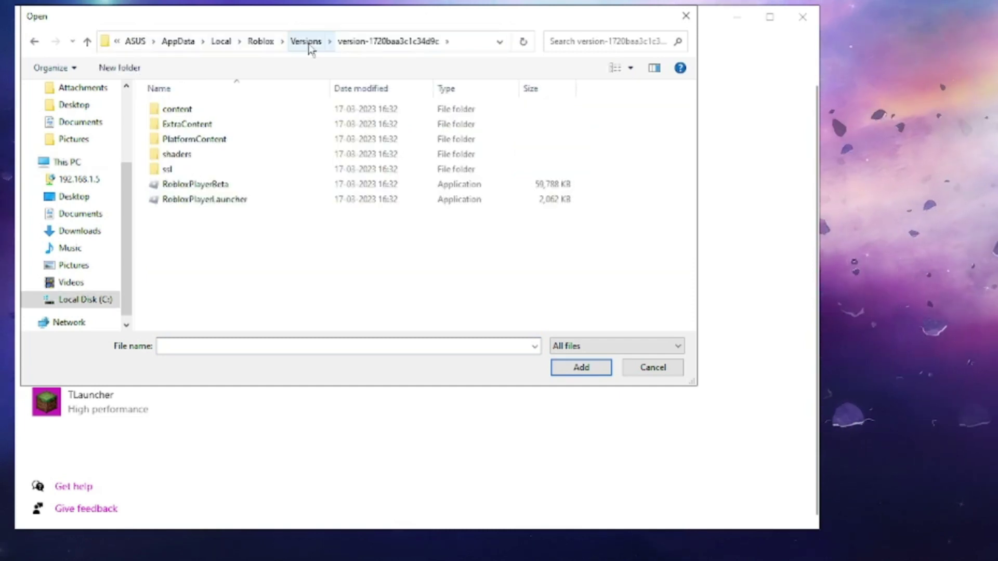
pyautogui.click(235, 206)
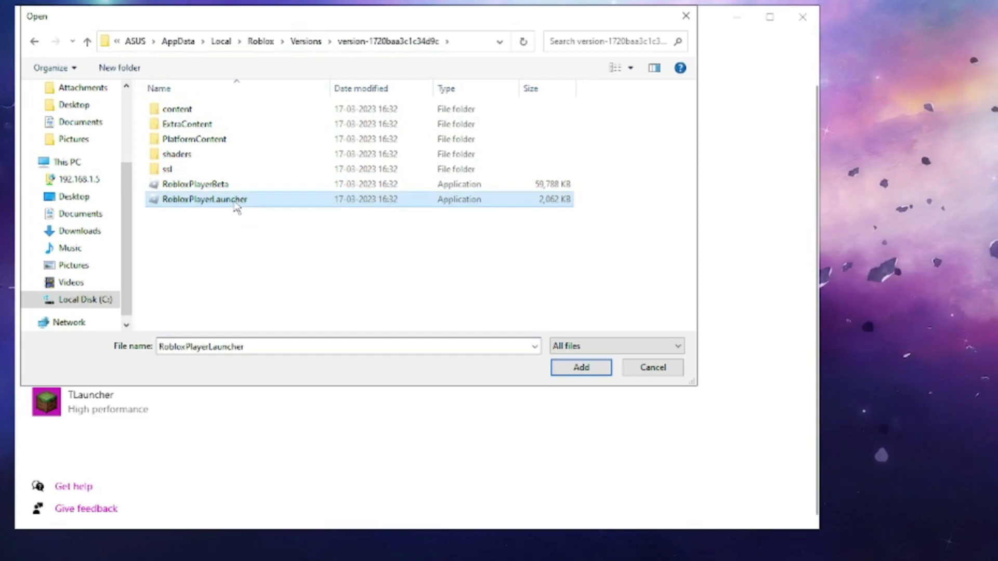
pyautogui.click(578, 370)
# Save Roblox's graphics preference as High performance and close Settings.
pyautogui.scroll(-1, 232, 403)
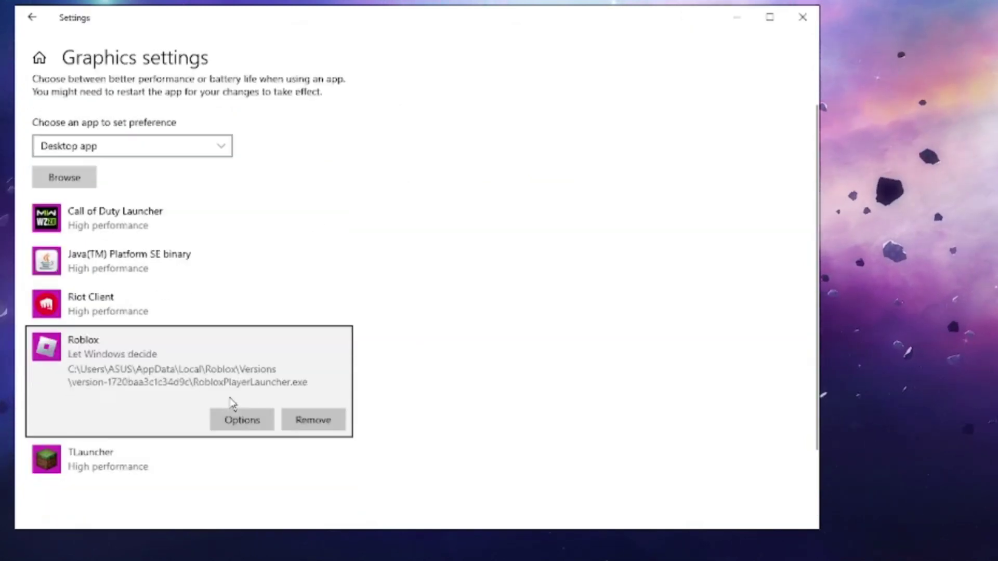
pyautogui.scroll(-1, 233, 402)
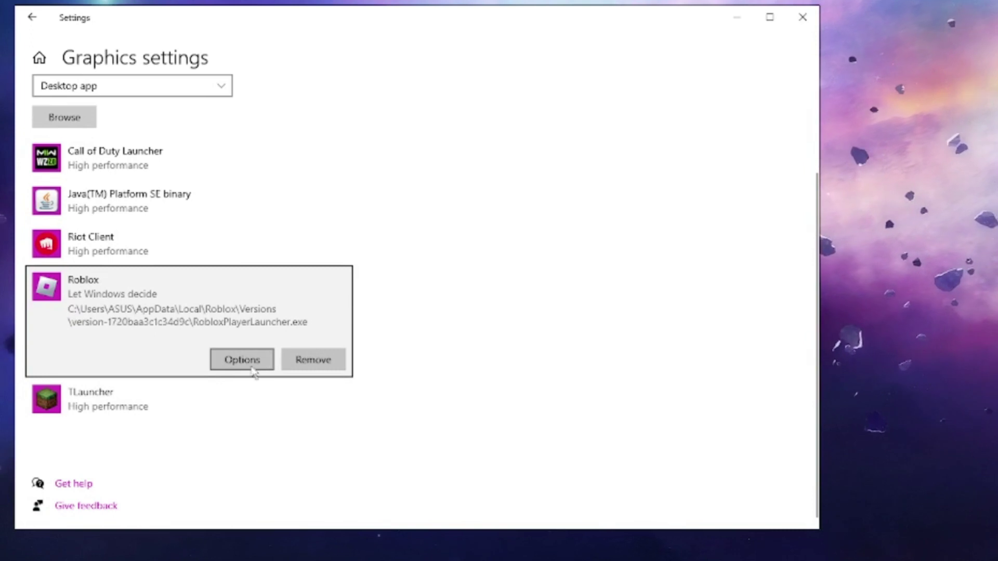
pyautogui.click(253, 369)
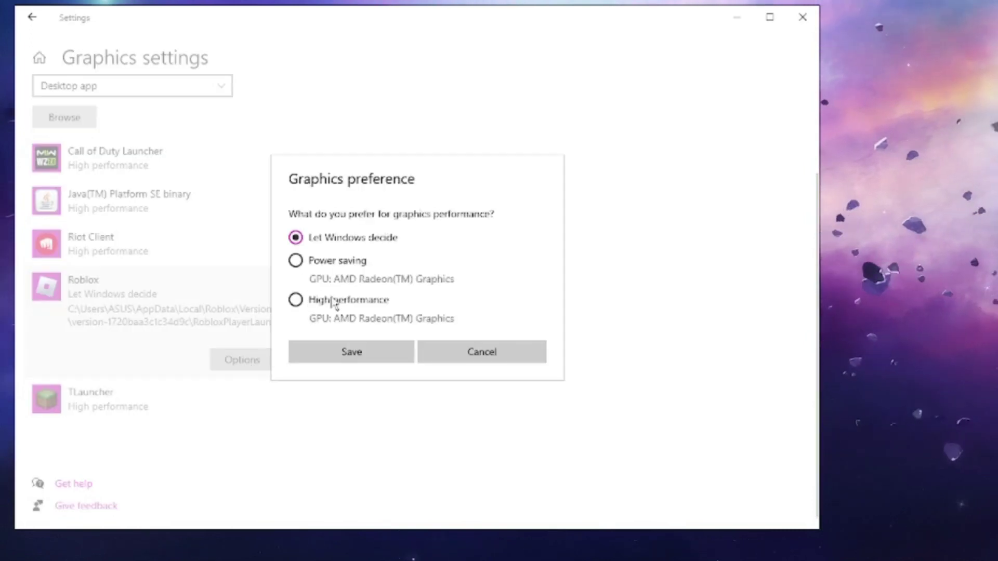
pyautogui.click(364, 356)
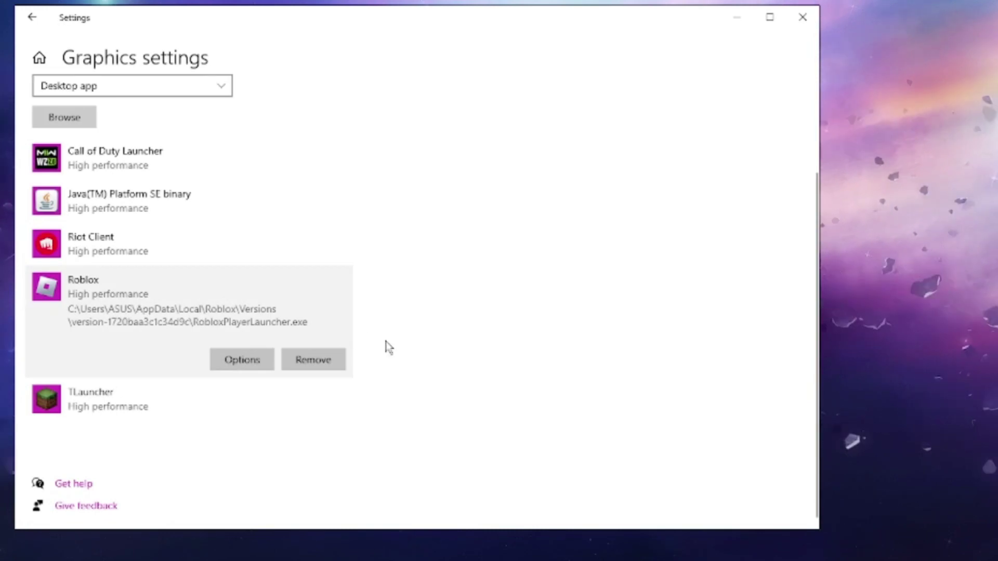
pyautogui.click(814, 24)
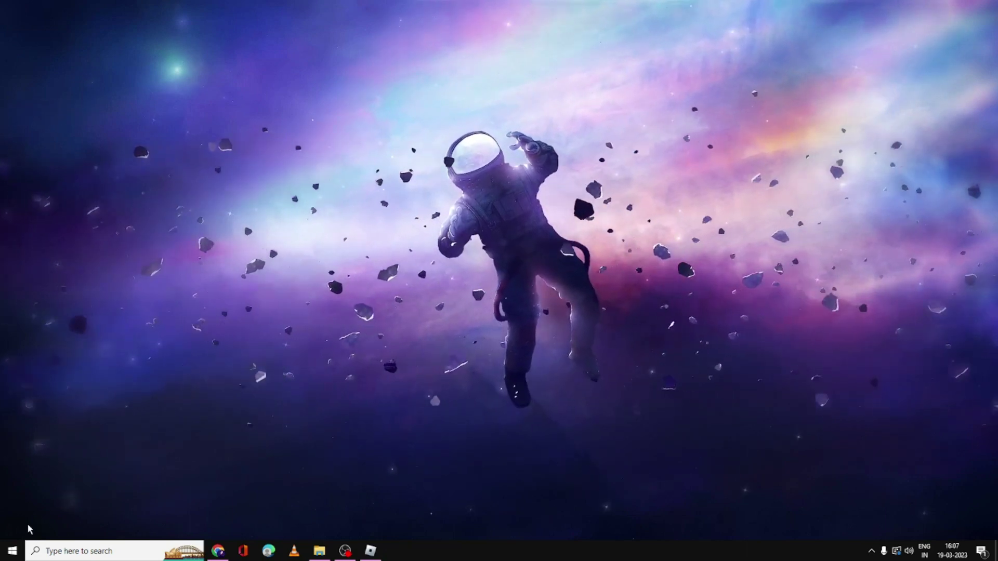
# Open Task Manager from the Start right-click menu and switch to the Details tab.
pyautogui.rightClick(20, 552)
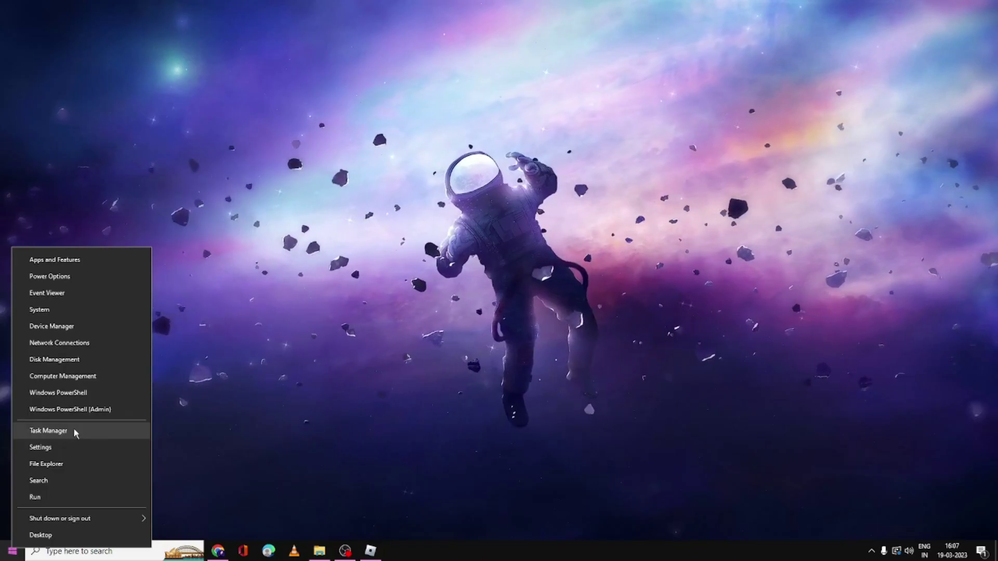
pyautogui.click(125, 331)
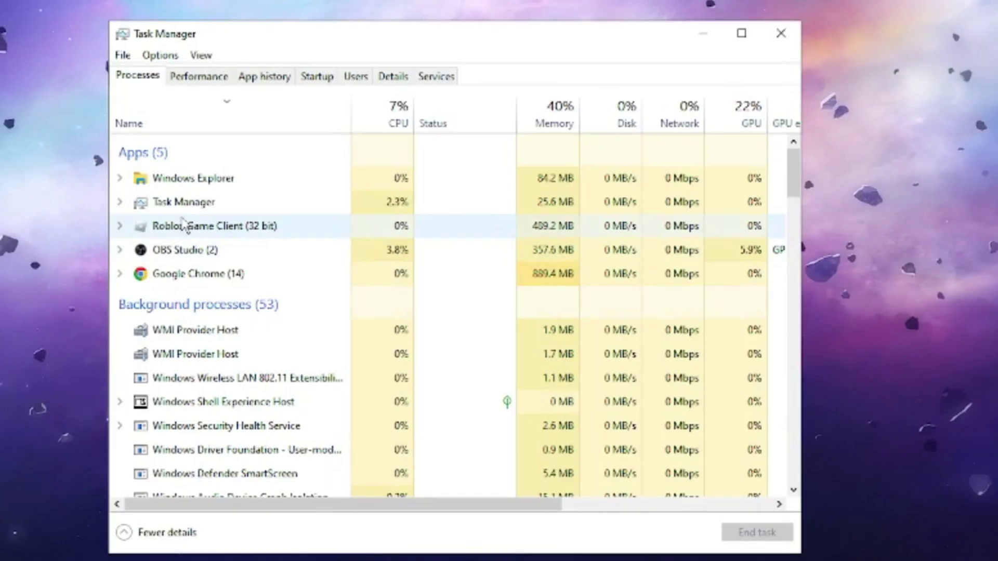
pyautogui.click(394, 77)
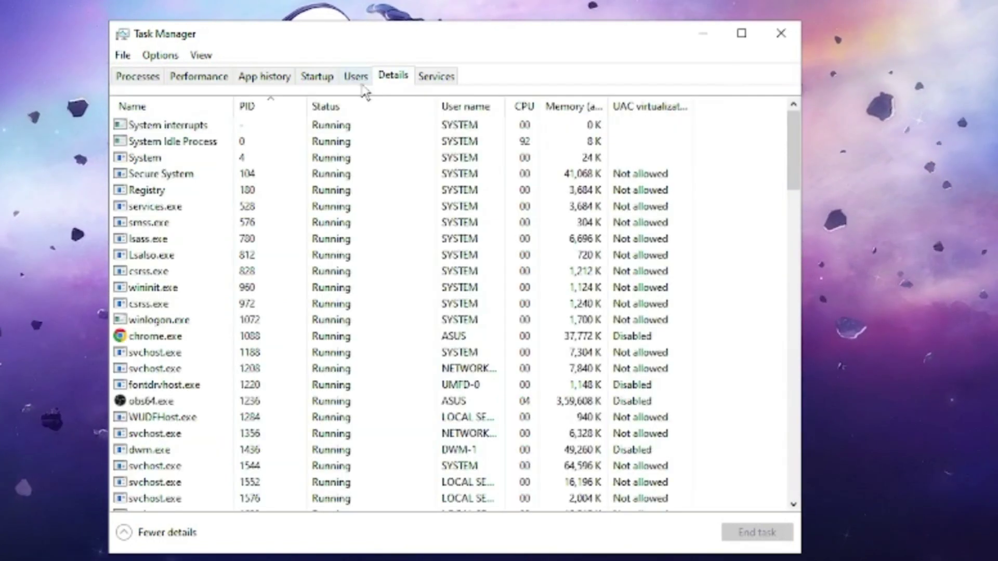
pyautogui.click(200, 193)
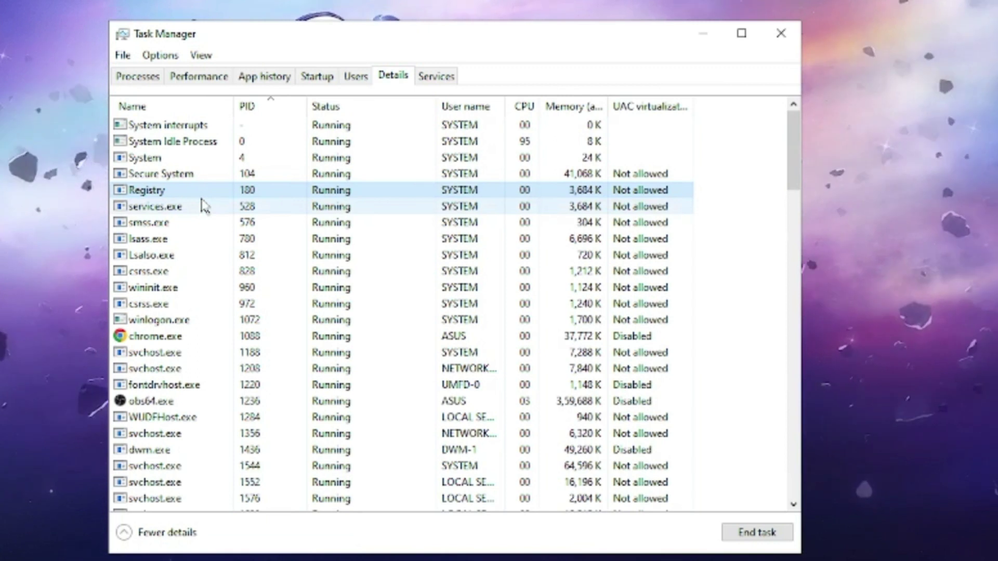
# Set RobloxPlayerBeta.exe's priority to High and confirm the change.
pyautogui.scroll(-4, 203, 206)
pyautogui.scroll(-2, 203, 210)
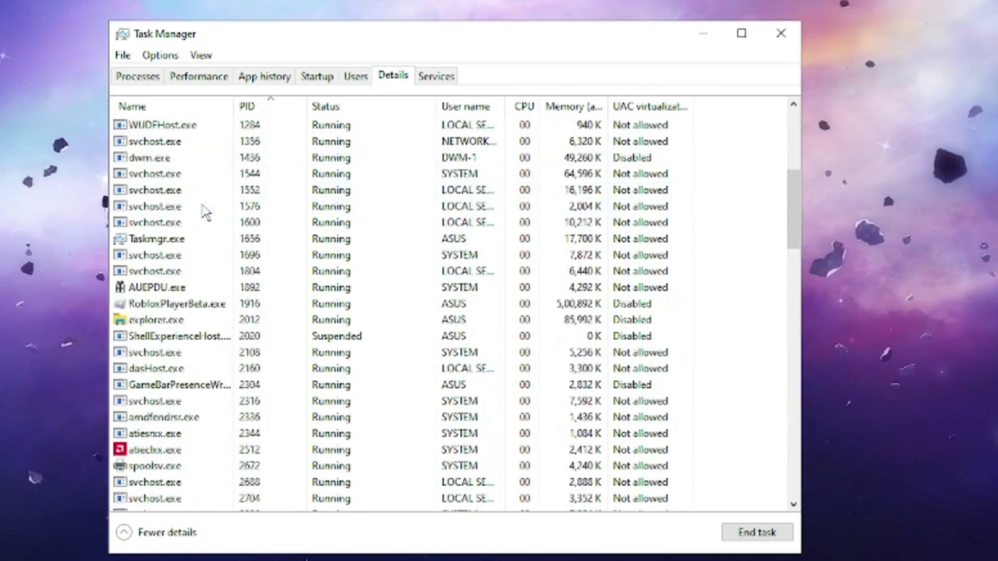
pyautogui.click(197, 307)
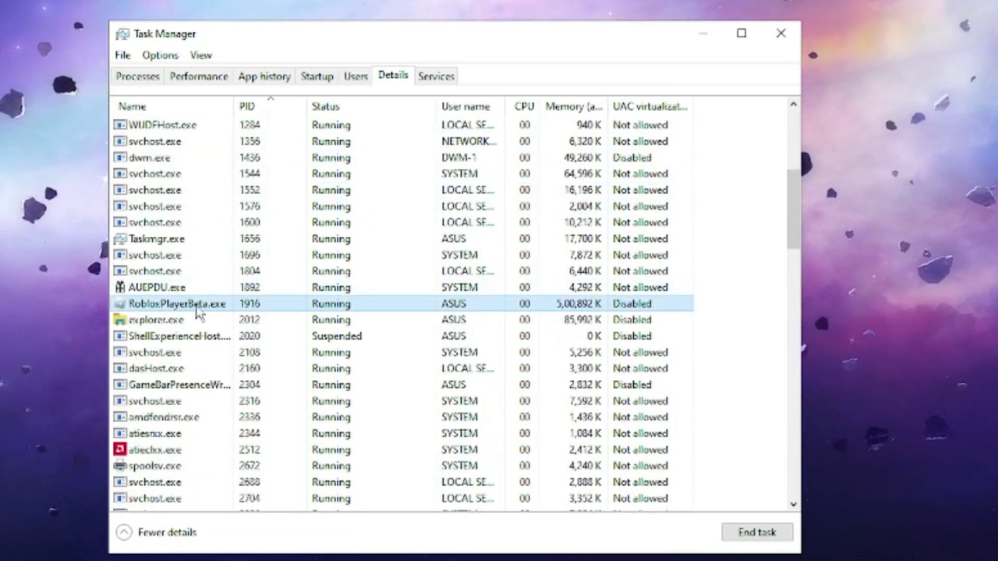
pyautogui.rightClick(199, 307)
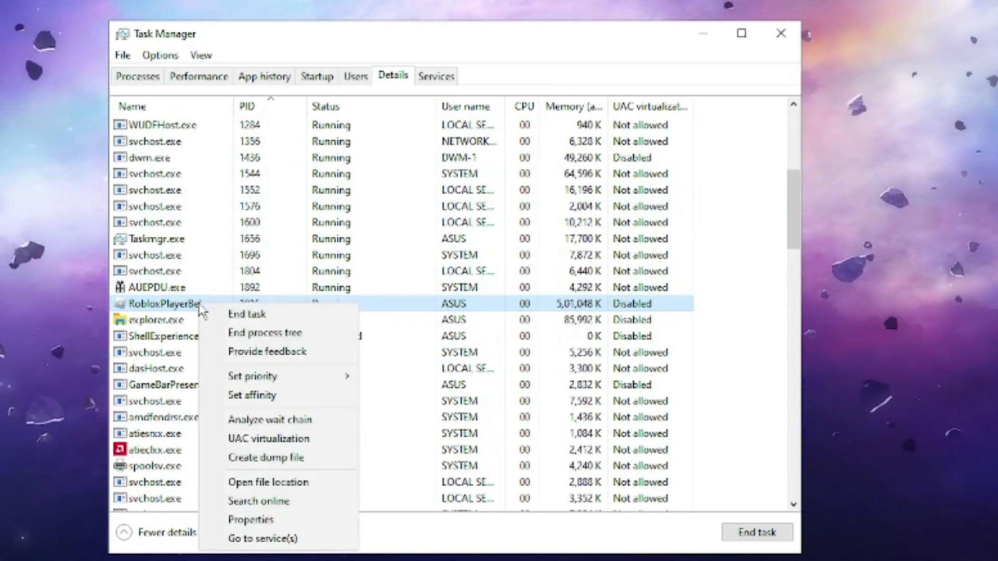
pyautogui.moveTo(277, 382)
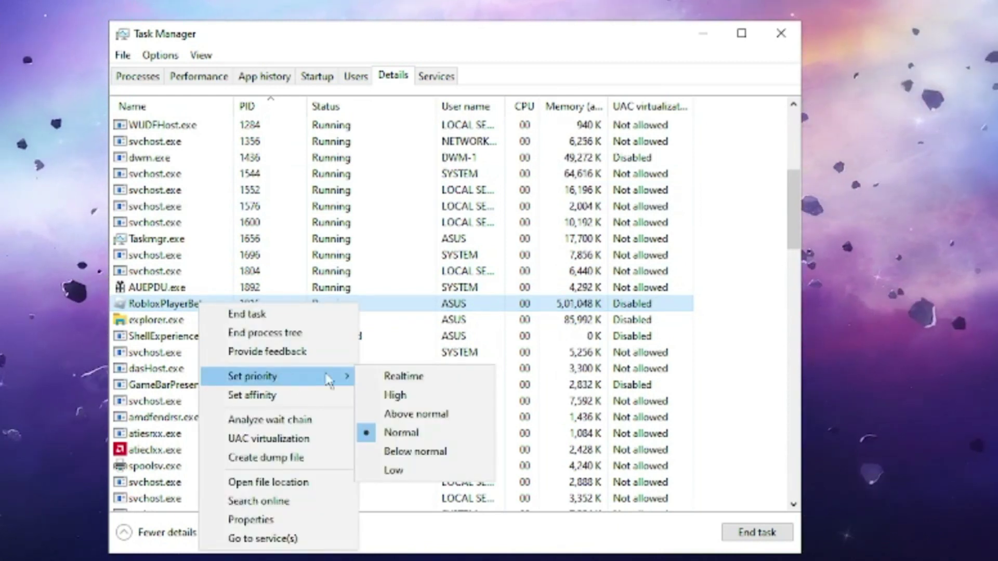
pyautogui.click(417, 401)
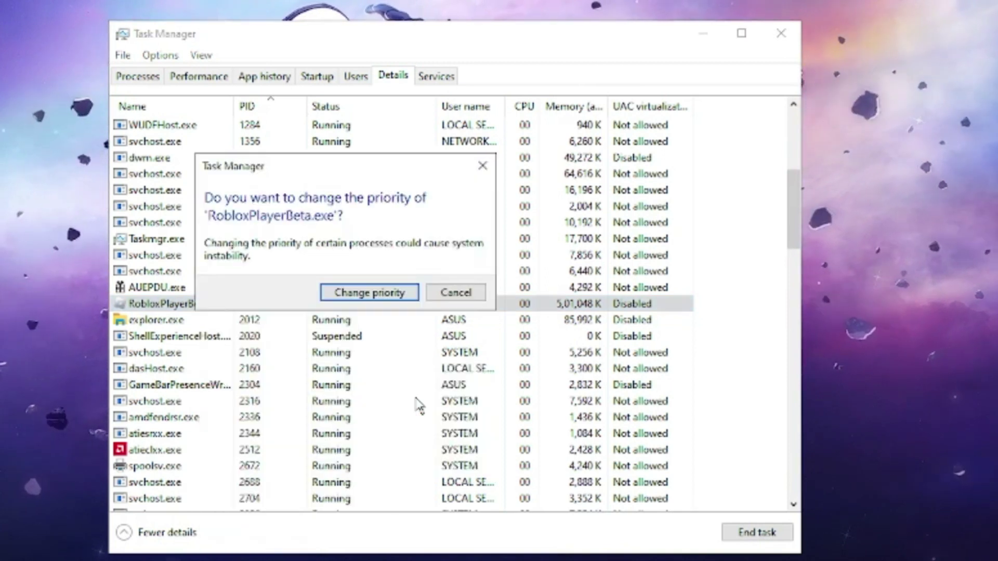
pyautogui.click(369, 294)
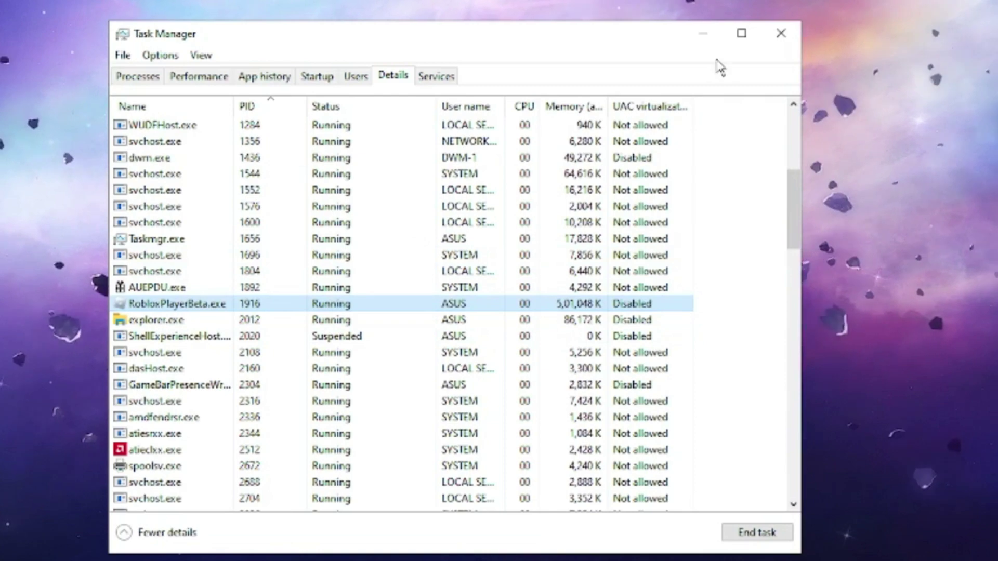
# Close and reopen Task Manager, then select Google Chrome in the Processes list.
pyautogui.click(781, 32)
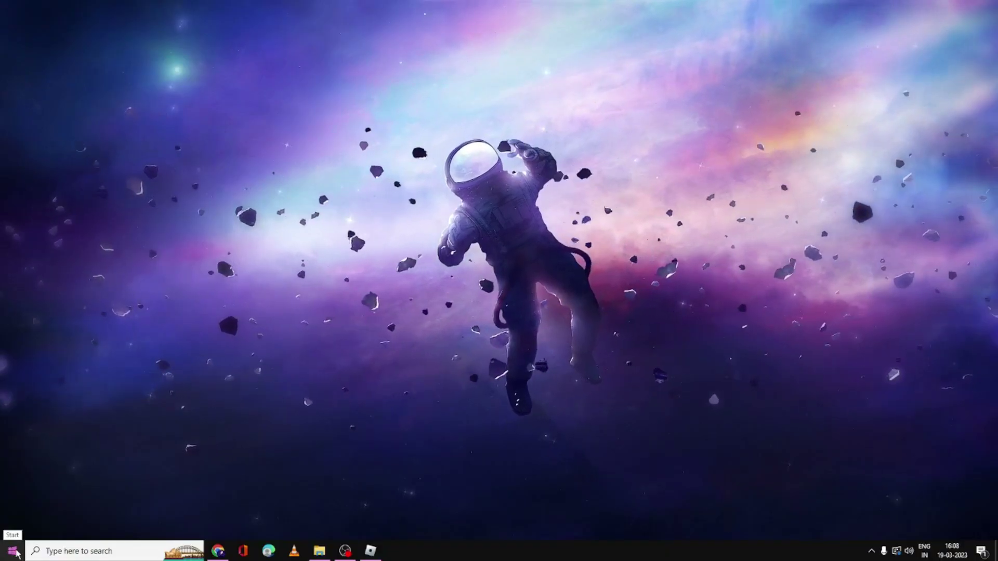
pyautogui.rightClick(16, 552)
pyautogui.click(56, 434)
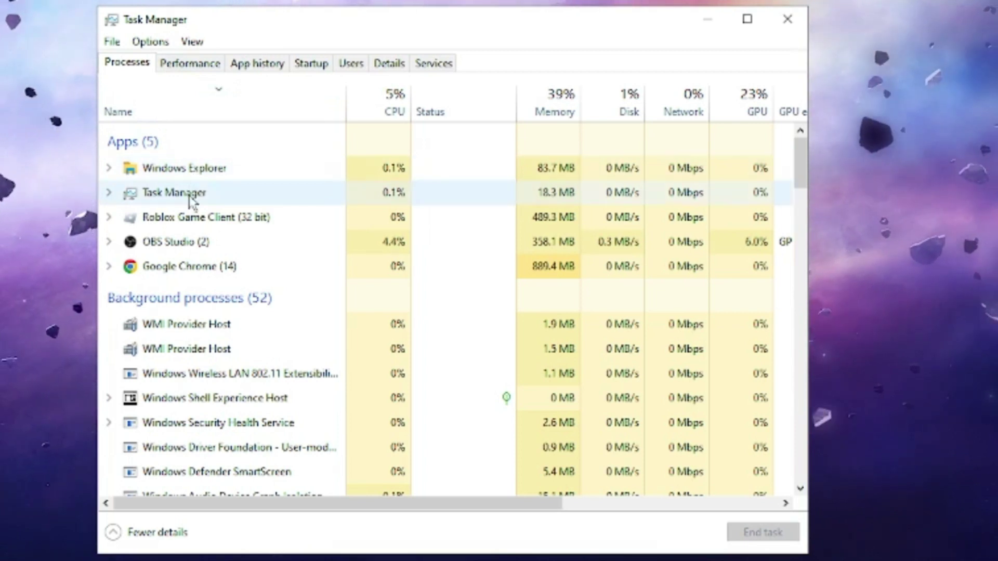
pyautogui.click(208, 270)
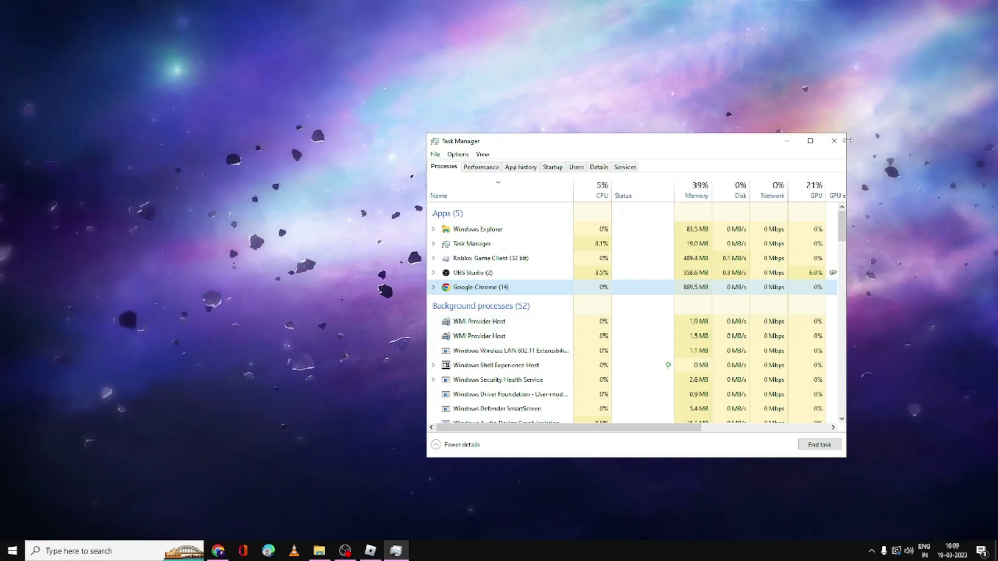
# Close Task Manager and open System Properties by searching sysdm.cpl.
pyautogui.click(834, 141)
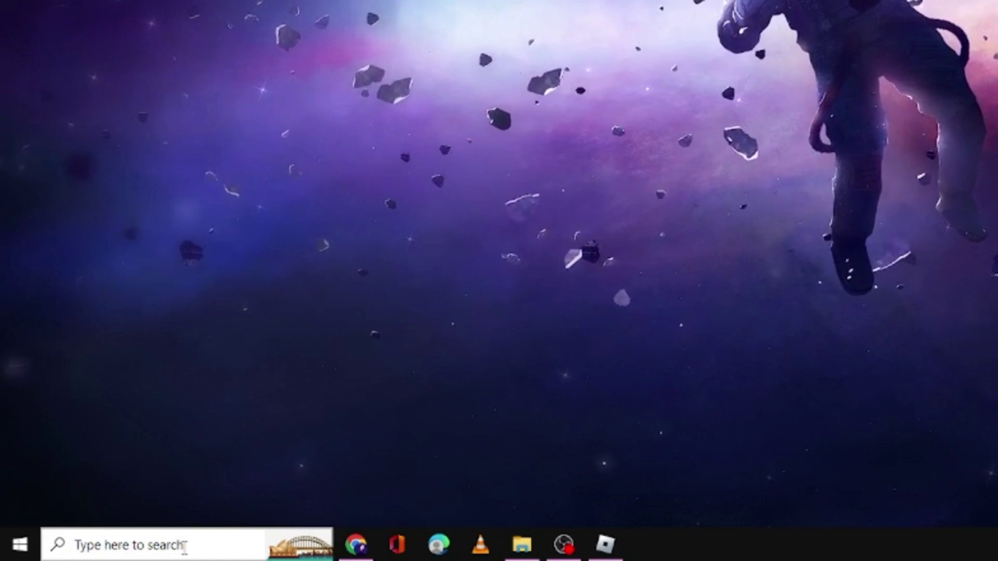
pyautogui.click(112, 552)
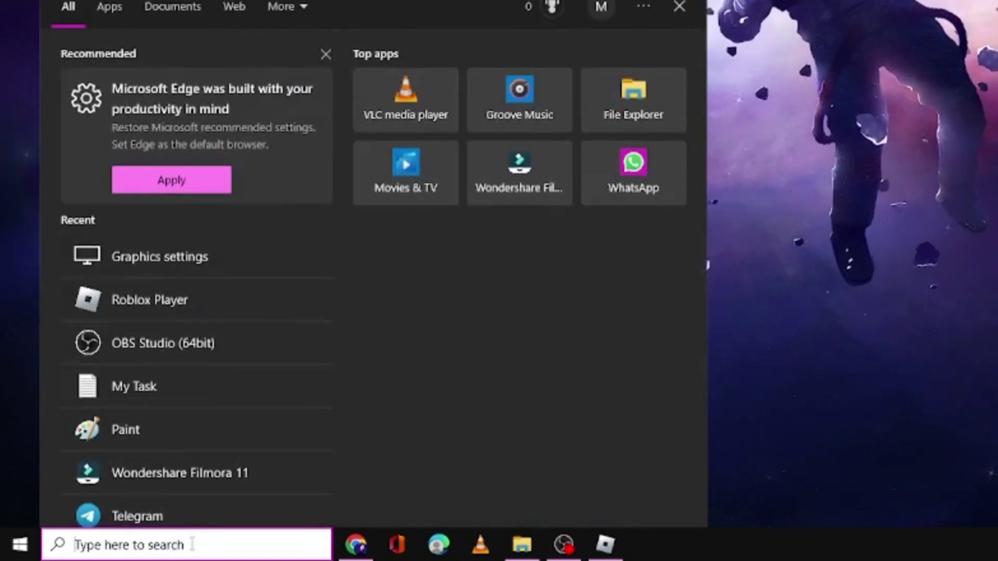
pyautogui.write('sy')
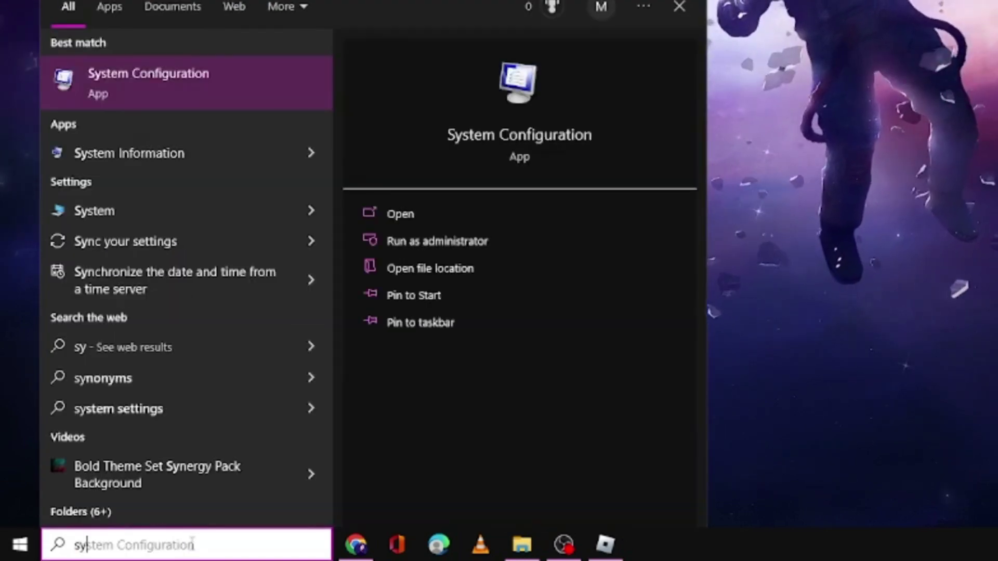
pyautogui.write('sdm')
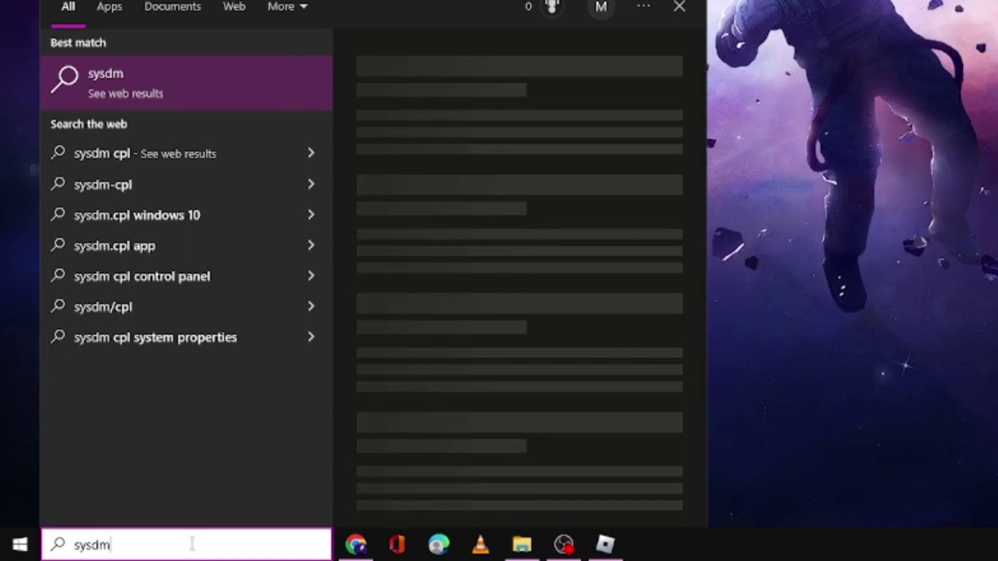
pyautogui.write('.cpl')
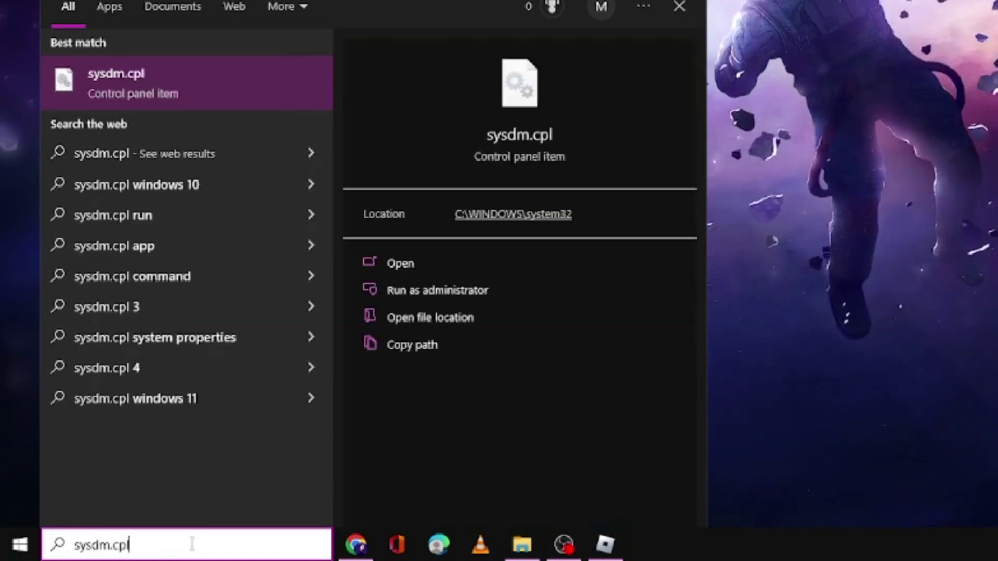
pyautogui.click(148, 96)
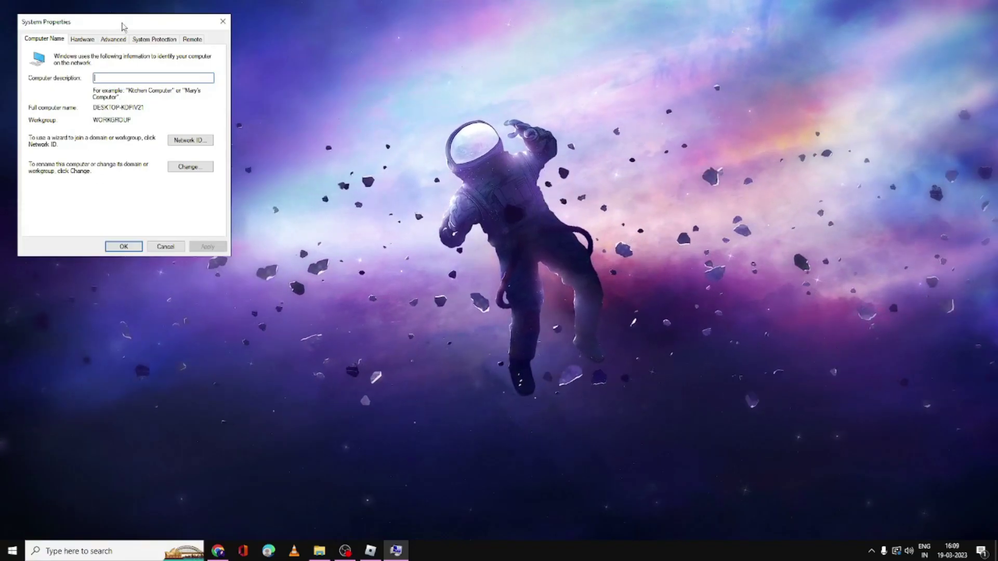
pyautogui.moveTo(123, 26); pyautogui.dragTo(457, 132)
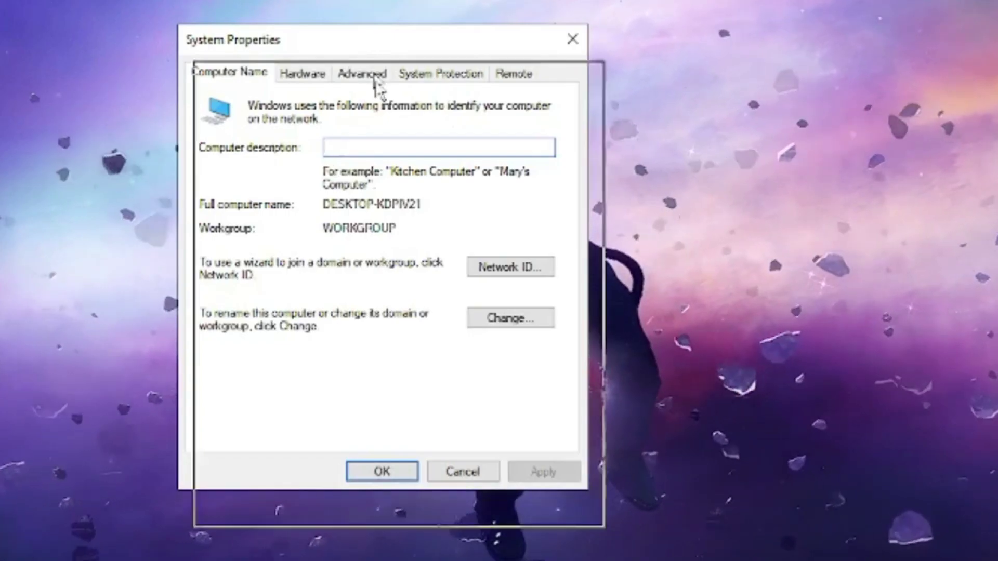
pyautogui.moveTo(375, 83); pyautogui.dragTo(394, 146)
# Set Performance Options to best performance, re-enabling only thumbnails and smooth screen-font edges.
pyautogui.click(413, 175)
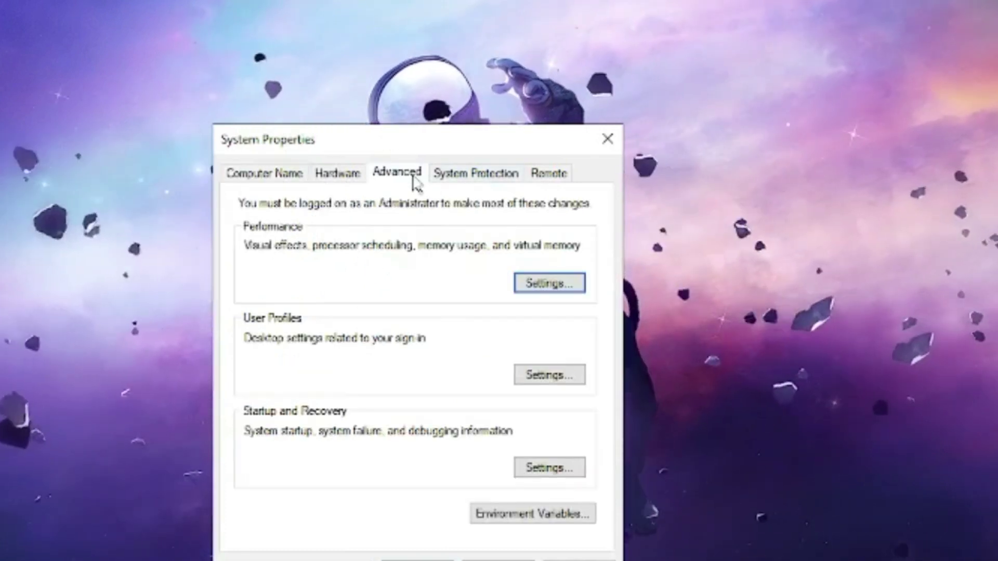
pyautogui.click(553, 295)
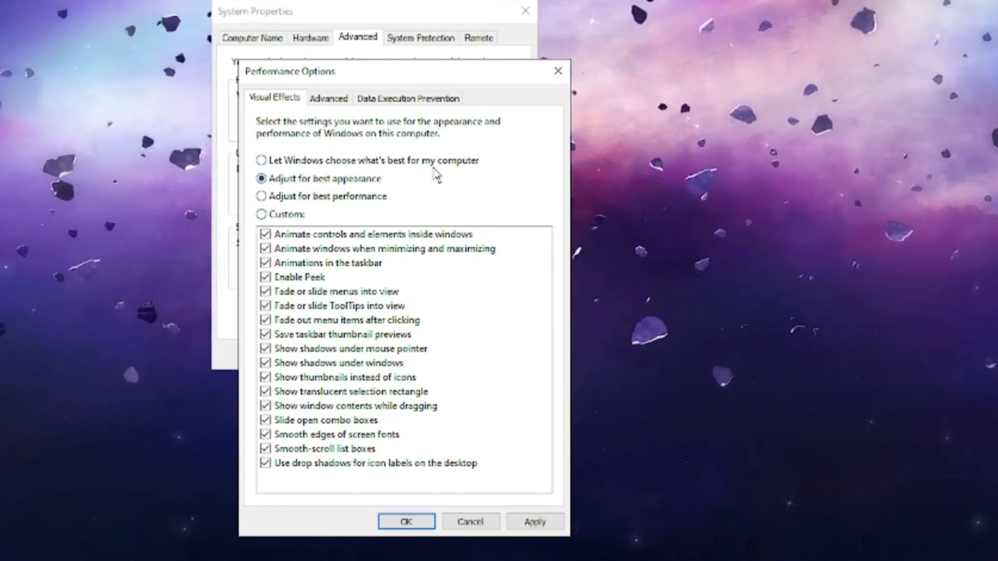
pyautogui.click(264, 213)
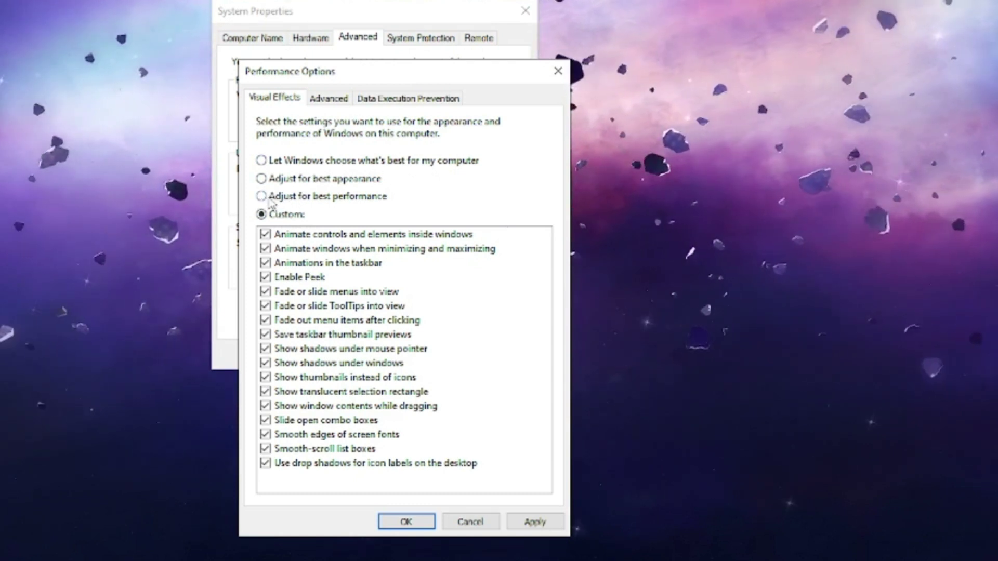
pyautogui.click(279, 197)
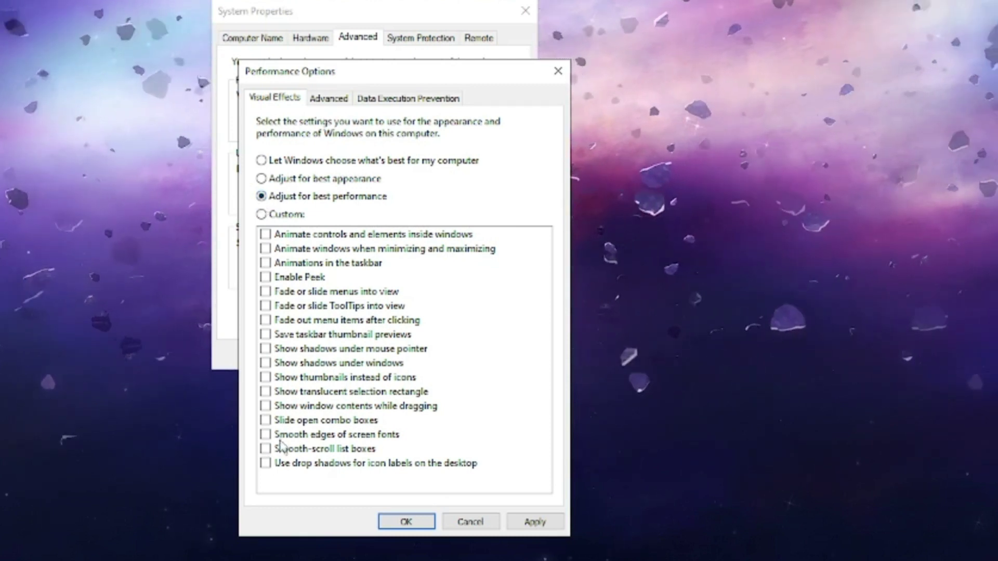
pyautogui.click(266, 378)
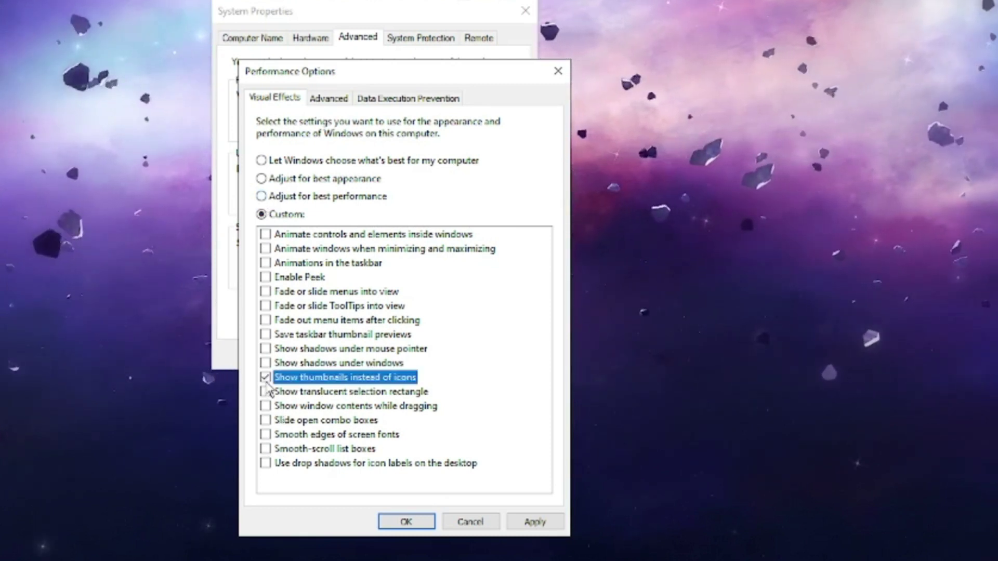
pyautogui.click(268, 435)
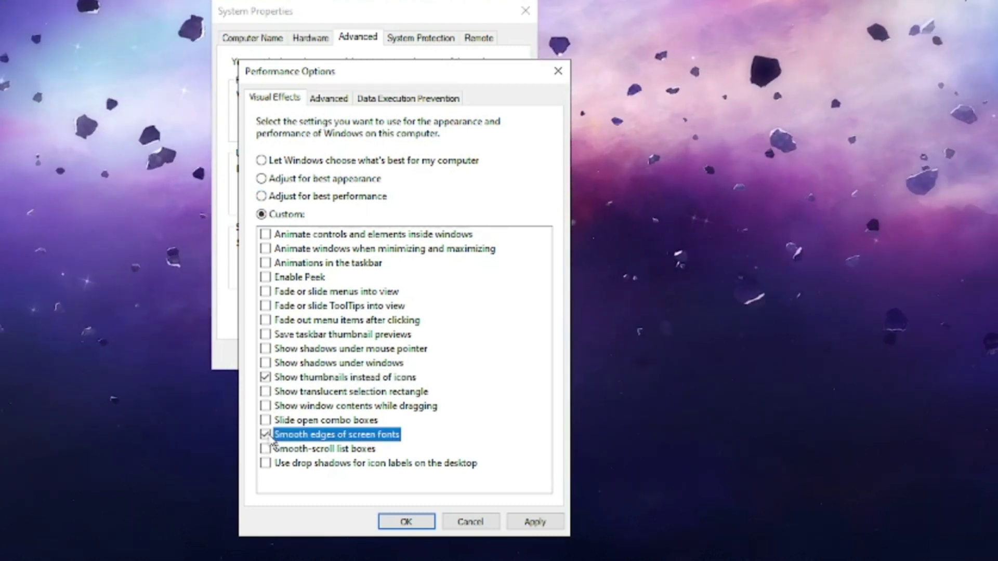
pyautogui.click(534, 522)
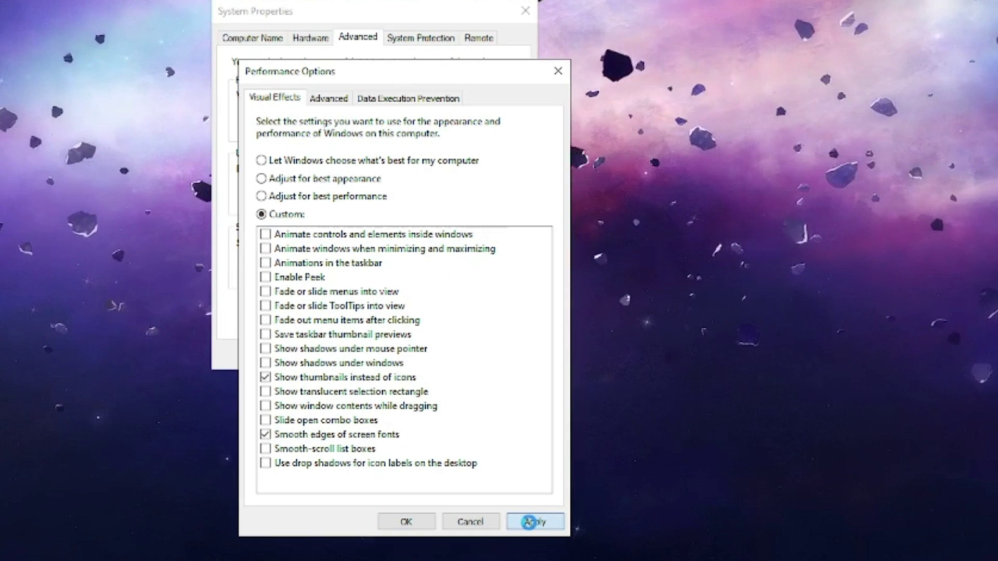
pyautogui.click(414, 524)
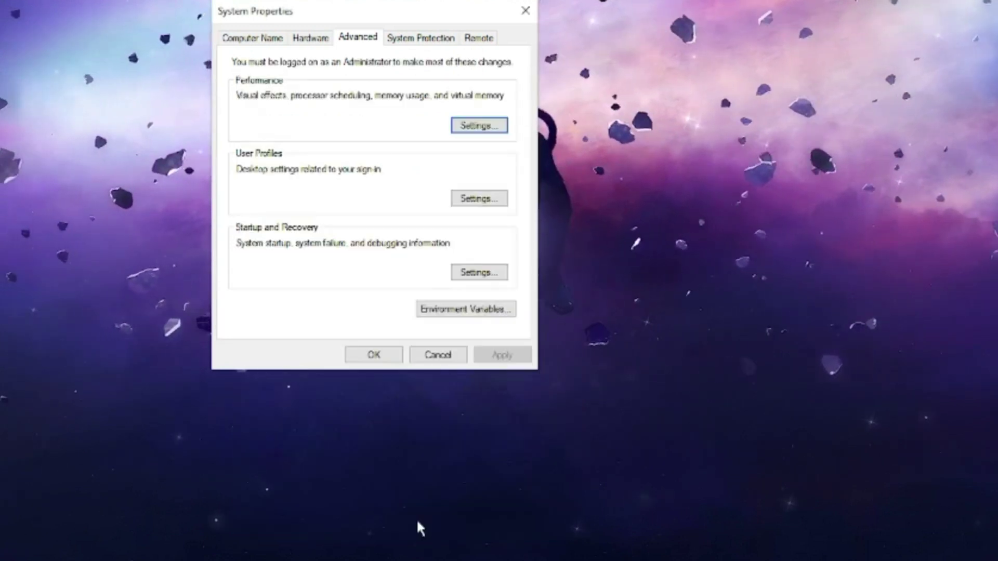
# Open Settings > System > Storage: Local Disk (C:) has 44.7 GB free and 111 GB temporary files.
pyautogui.click(381, 360)
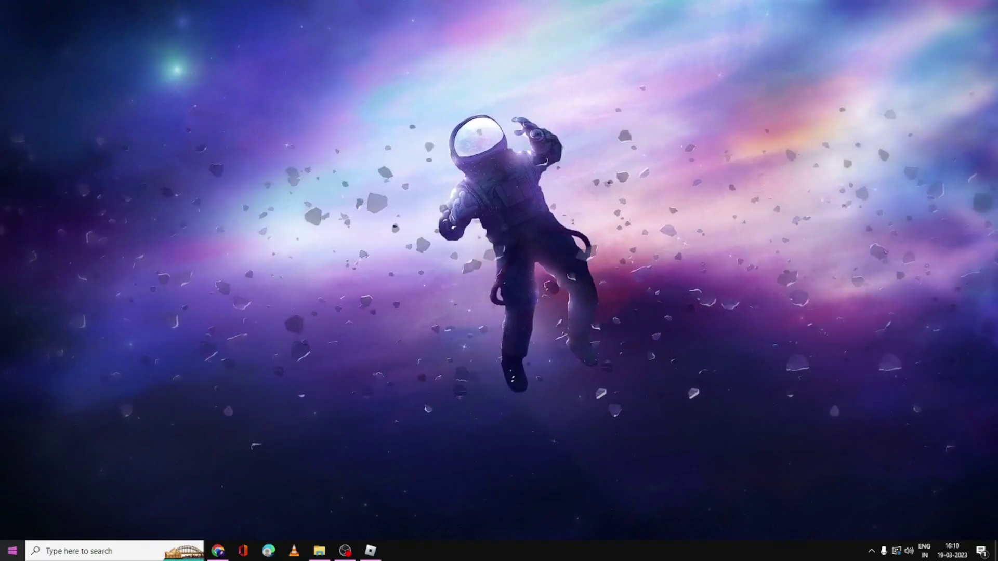
pyautogui.rightClick(18, 552)
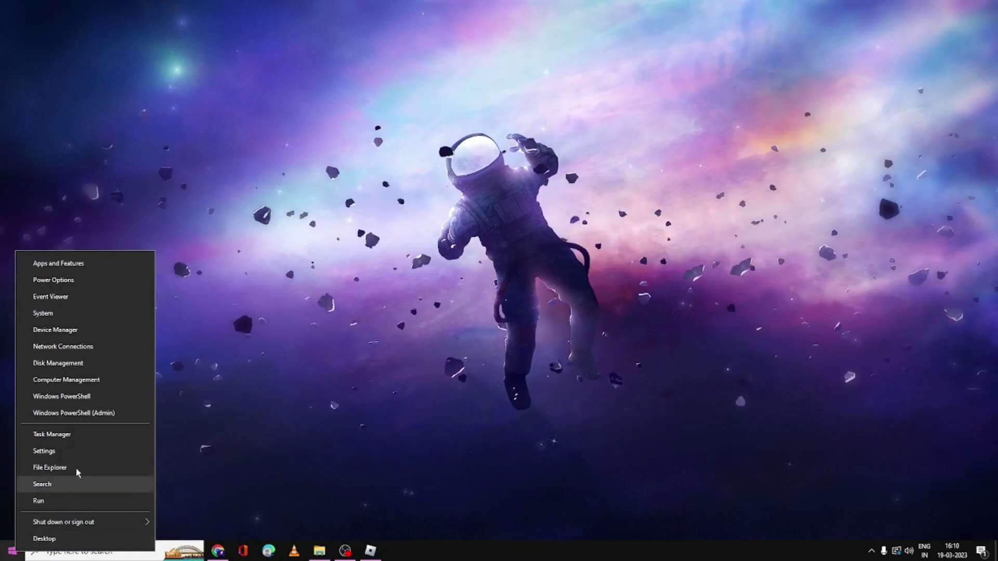
pyautogui.click(66, 451)
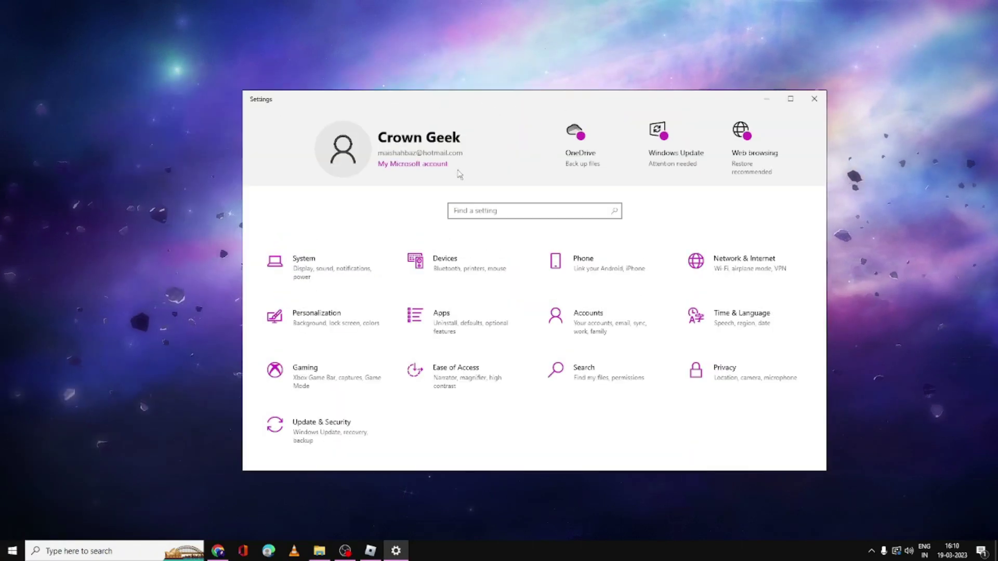
pyautogui.click(327, 269)
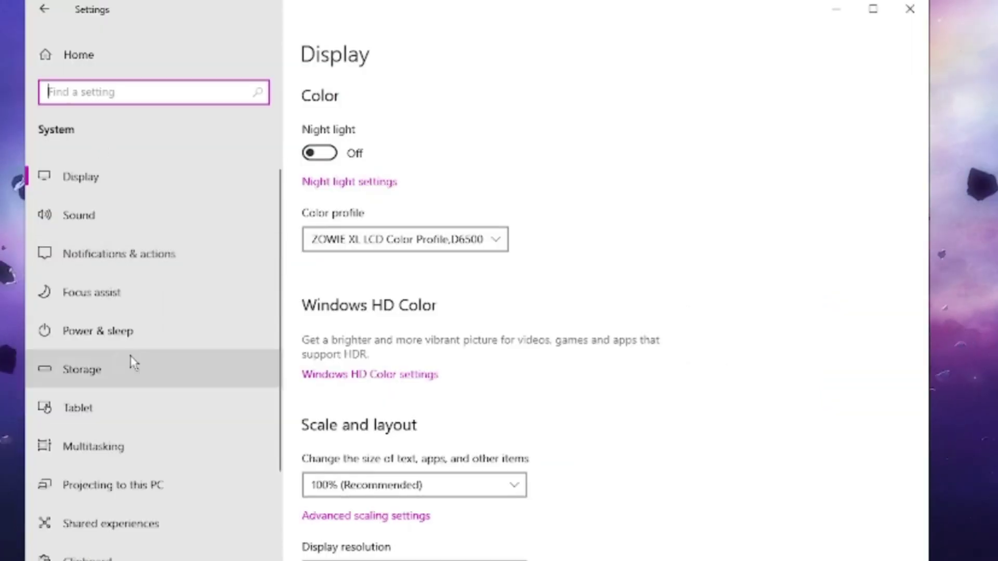
pyautogui.click(95, 368)
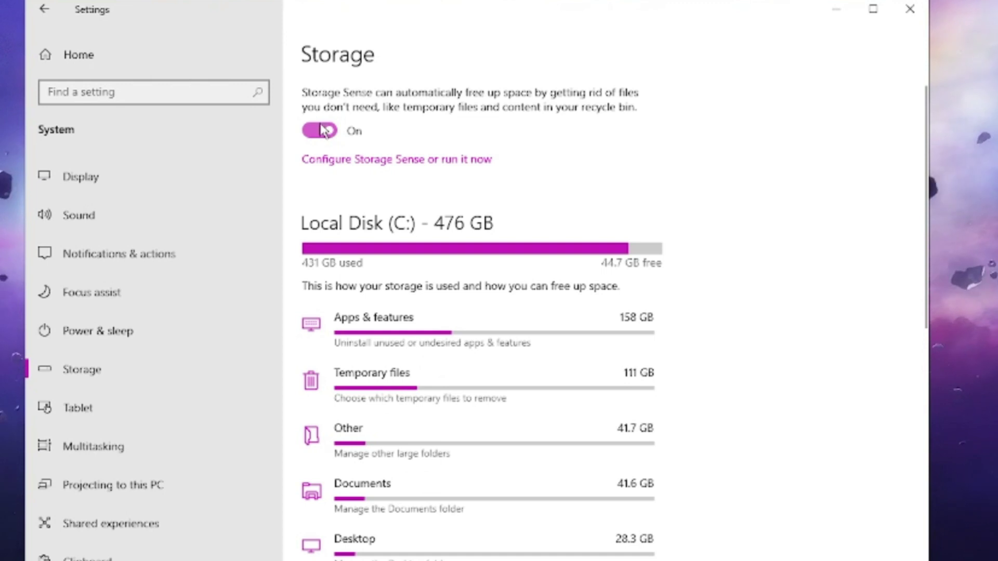
pyautogui.scroll(-2, 329, 156)
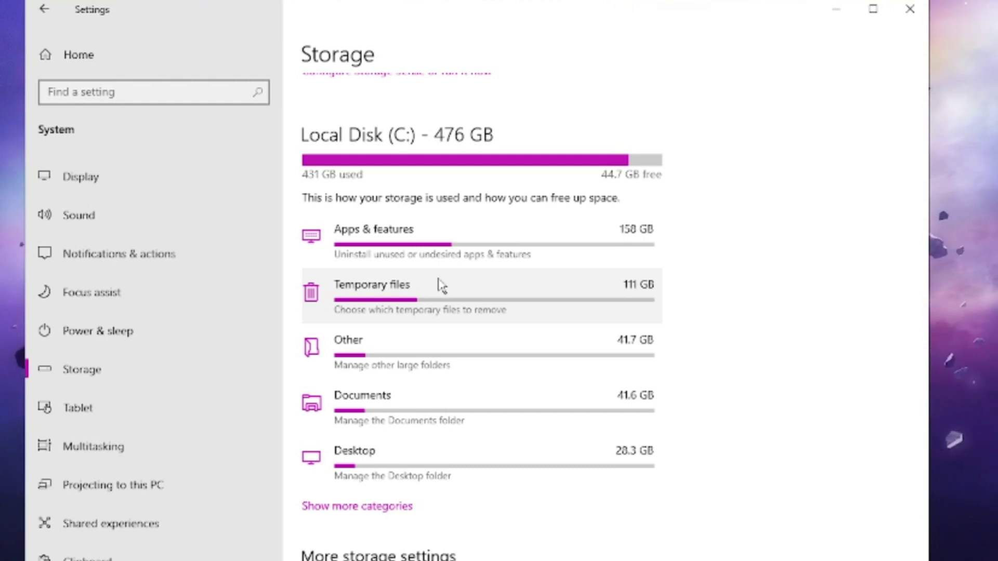
# On the Temporary files page, add Downloads and Recycle Bin to the cleanup, totalling 104 GB.
pyautogui.click(394, 301)
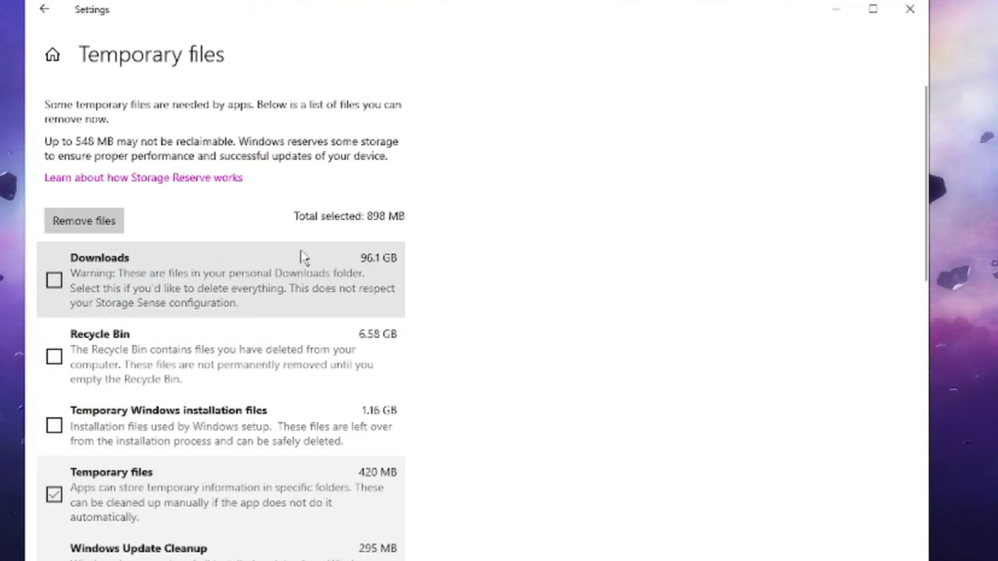
pyautogui.click(56, 280)
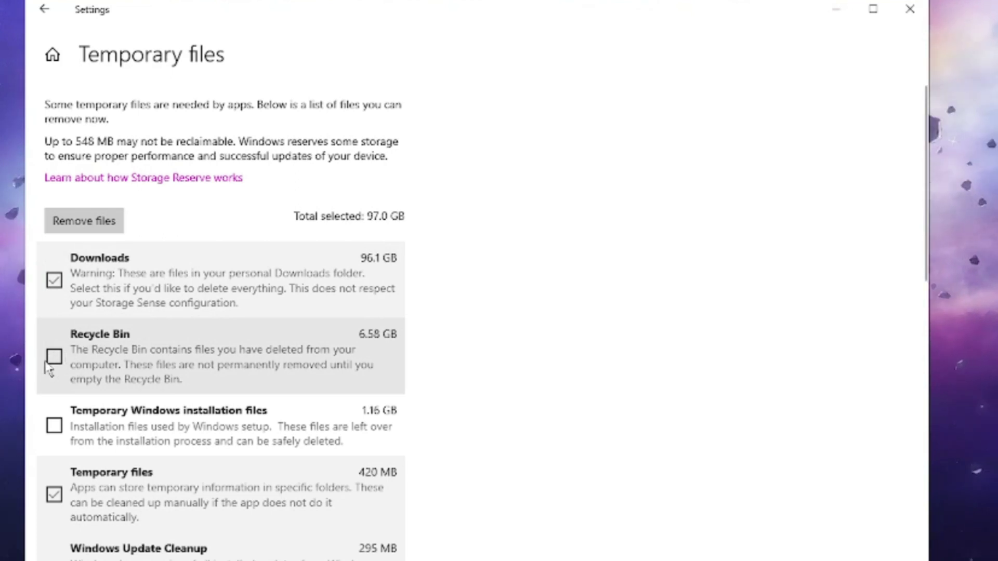
pyautogui.click(63, 358)
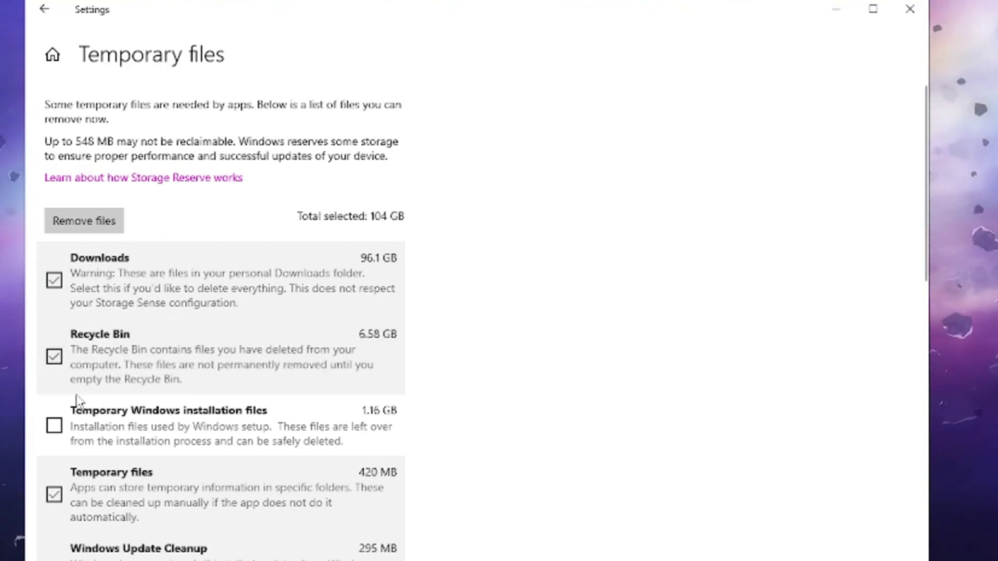
pyautogui.scroll(-10, 77, 401)
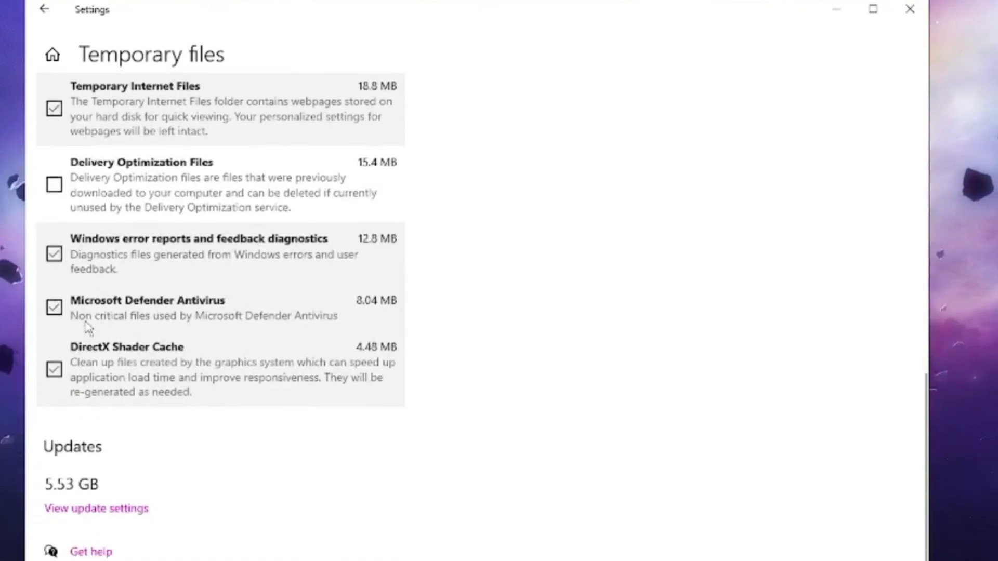
pyautogui.scroll(10, 62, 358)
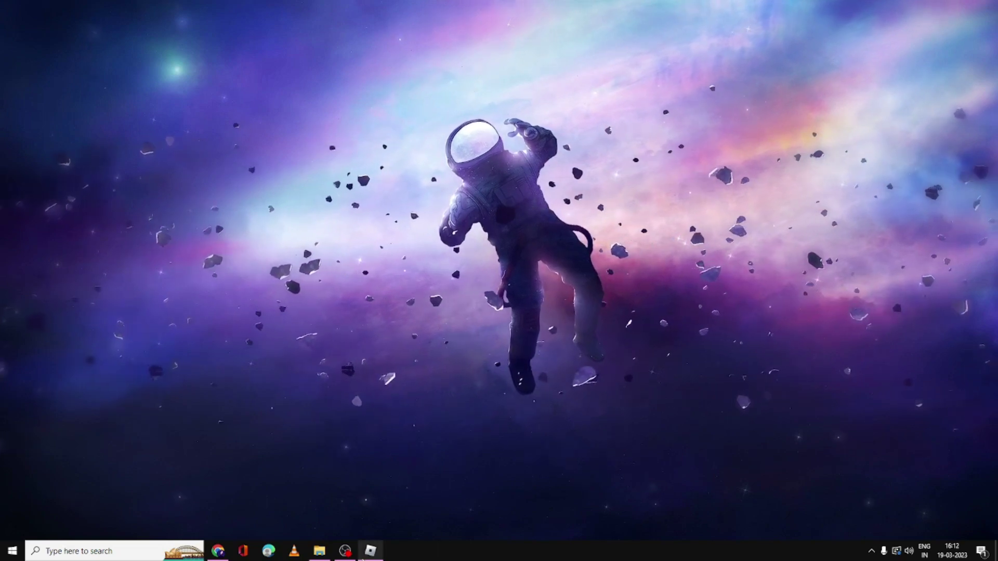
# Start PLS DONATE from the Roblox Home page and continue past the login streak rewards.
pyautogui.click(370, 552)
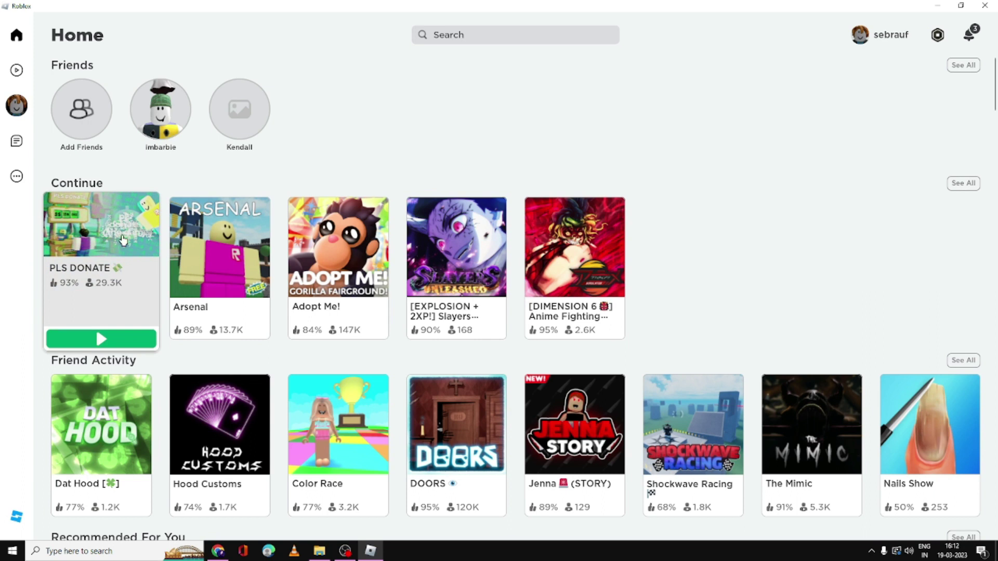
pyautogui.moveTo(132, 288)
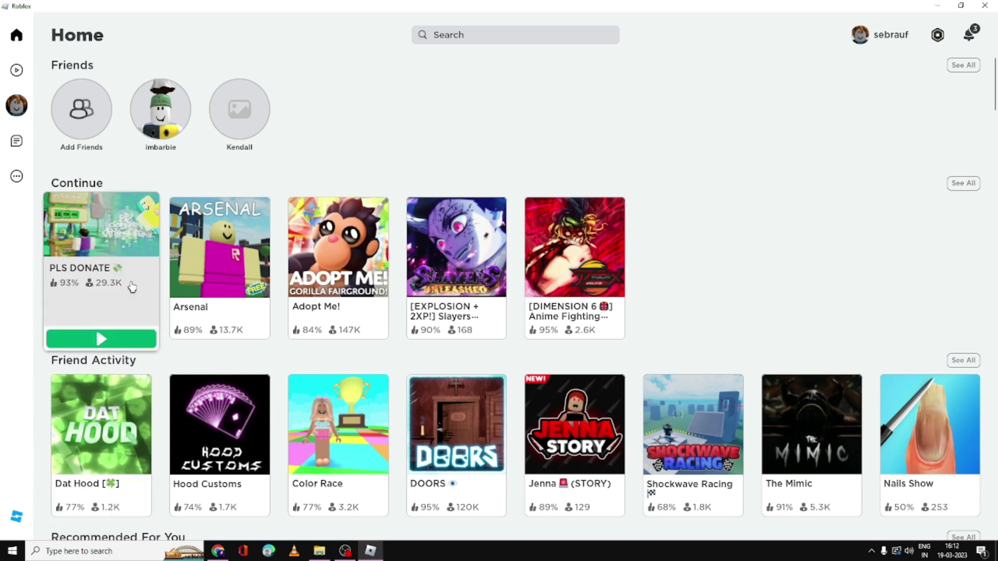
pyautogui.click(132, 239)
pyautogui.click(231, 299)
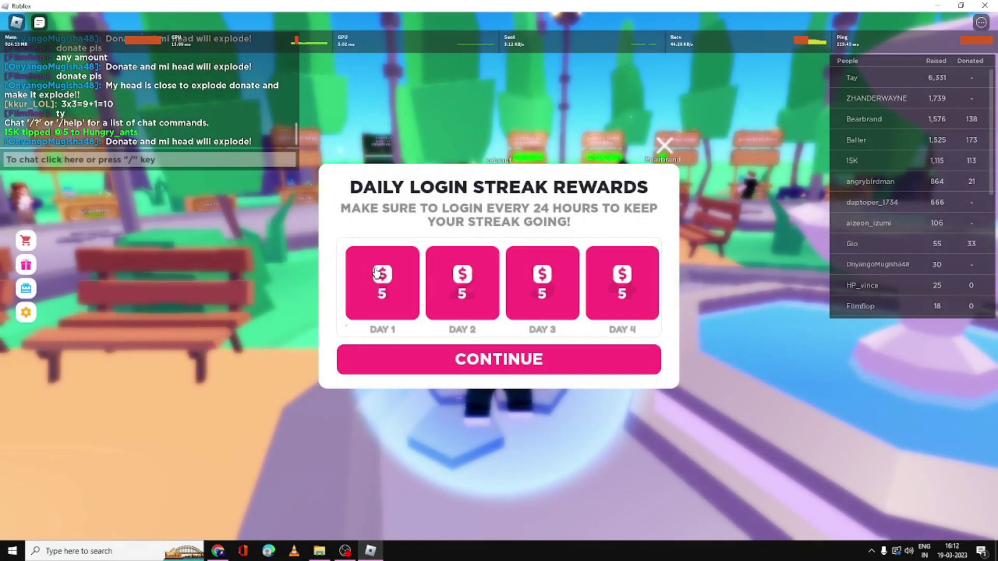
pyautogui.click(513, 362)
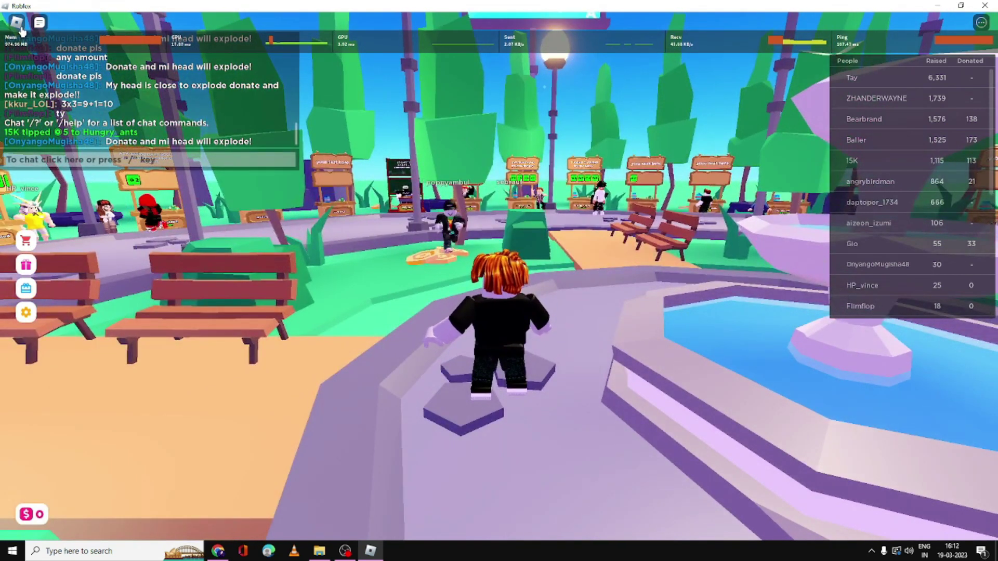
# Set Roblox Graphics Mode to Manual with Graphics Quality at 3 bars, then resume PLS DONATE.
pyautogui.click(18, 22)
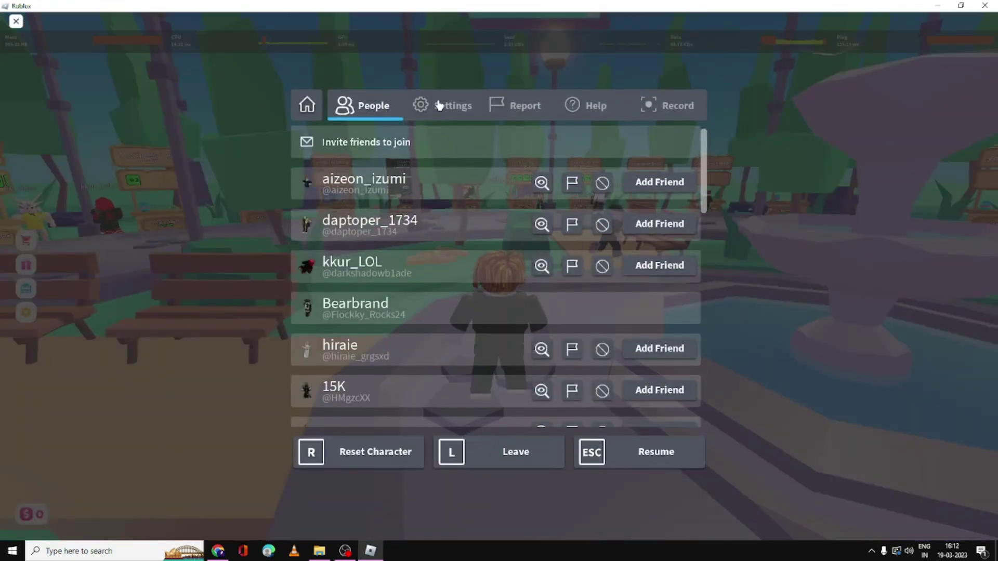
pyautogui.click(462, 110)
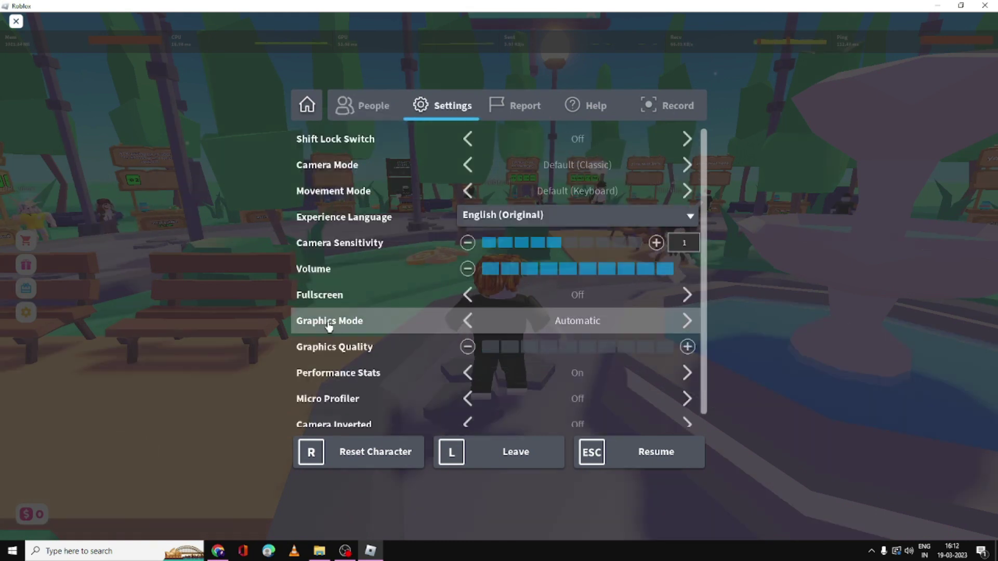
pyautogui.click(468, 320)
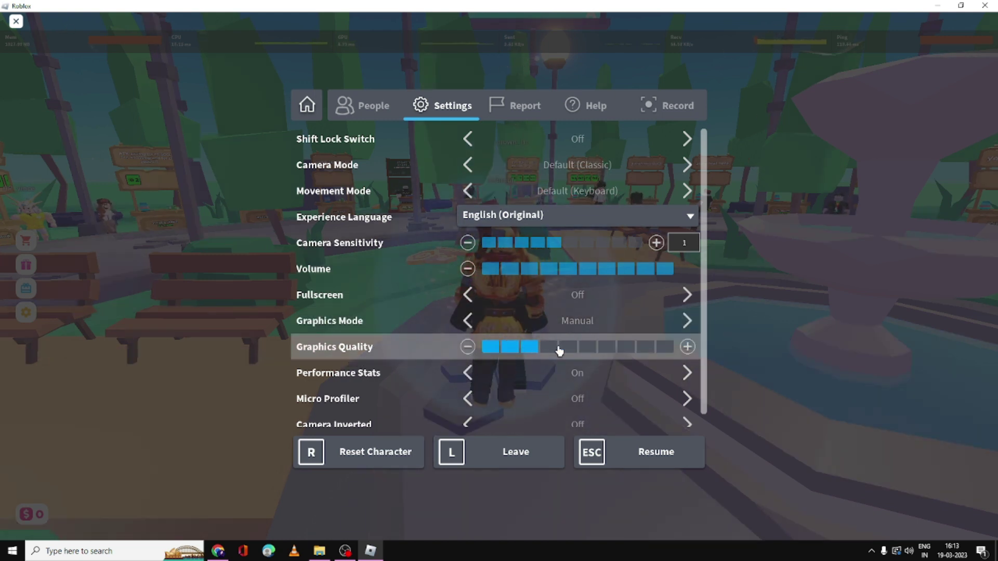
pyautogui.click(518, 353)
pyautogui.click(530, 353)
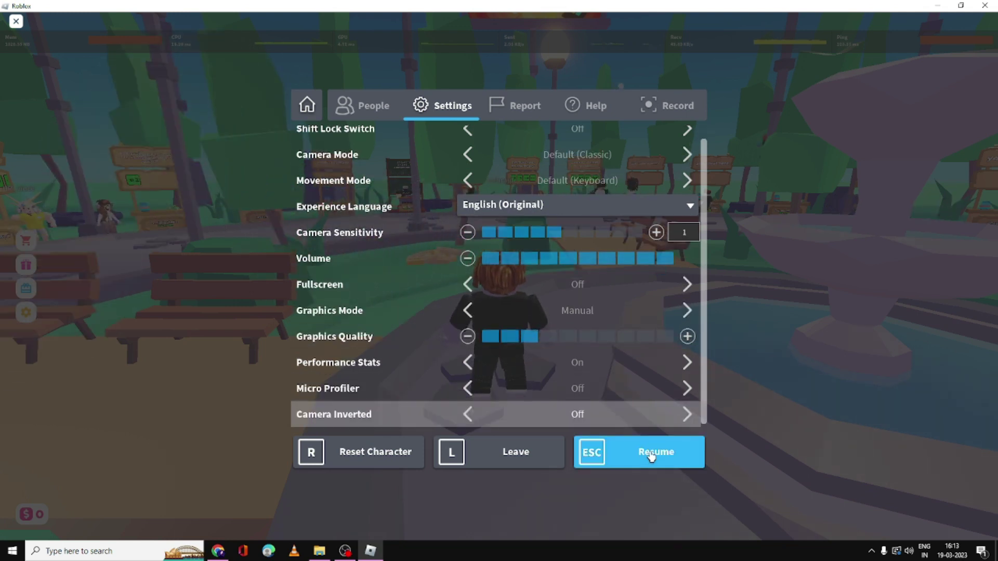
pyautogui.click(651, 455)
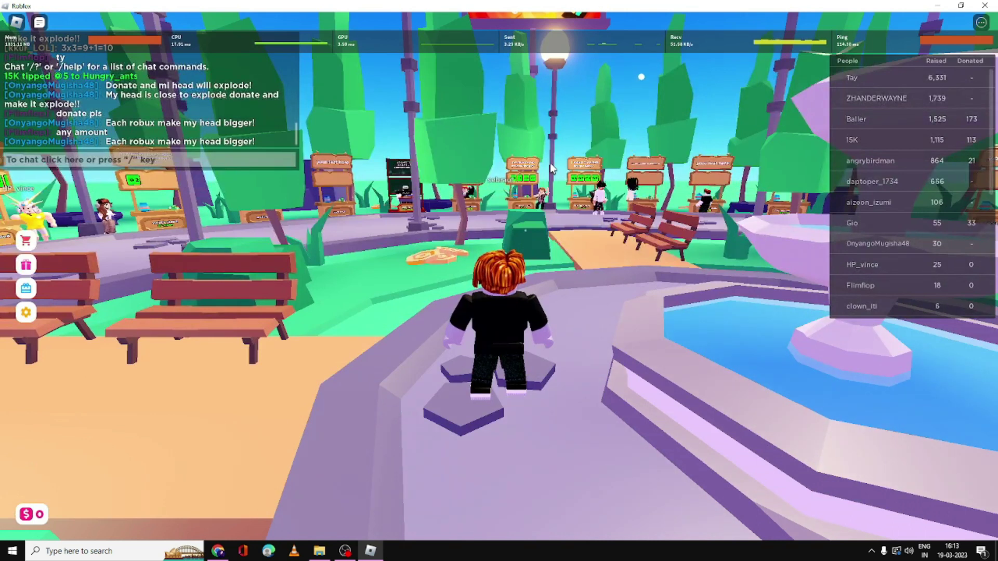